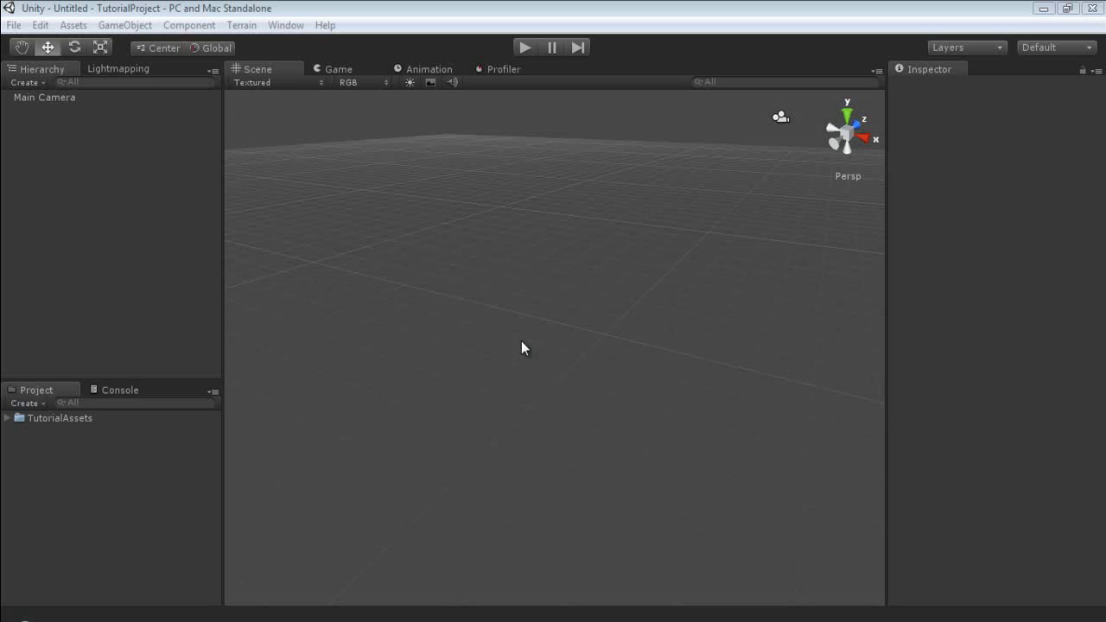
- Check the Console, return to the Project tab, and lower the Project panel's splitter to enlarge the Hierarchy
{"action": "key", "text": "alt+g"}
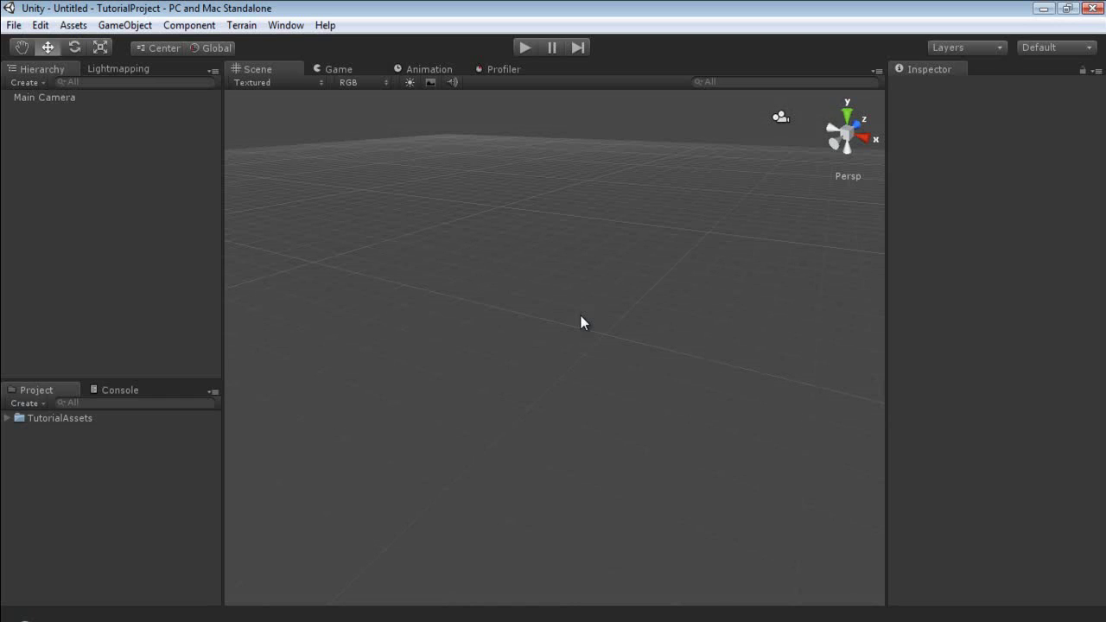
{"action": "left_click", "coordinate": [128, 392]}
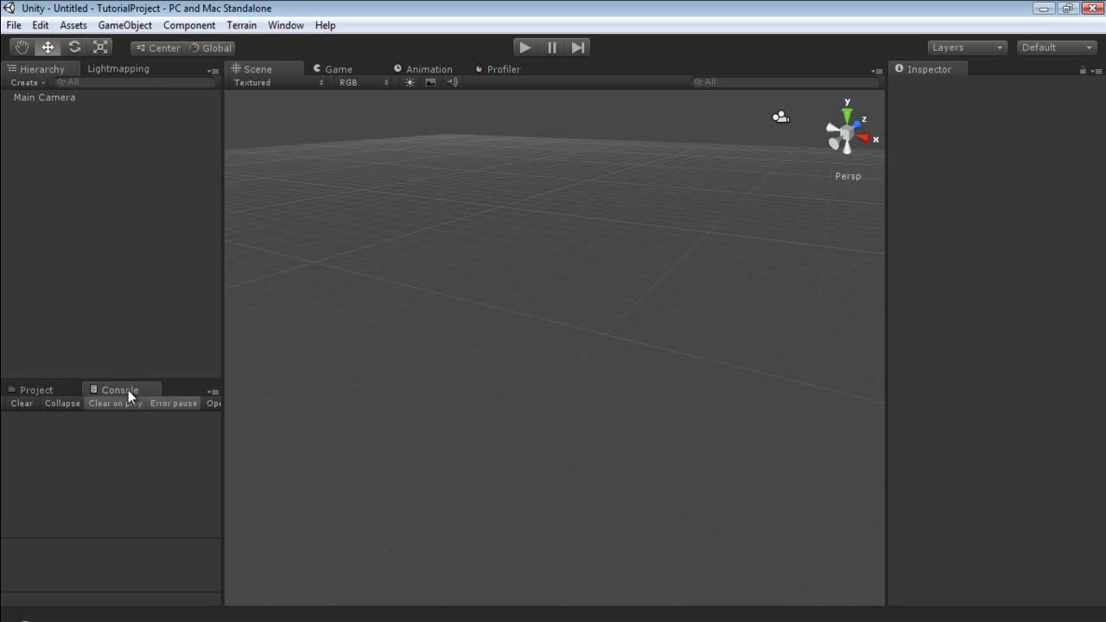
{"action": "left_click", "coordinate": [36, 392]}
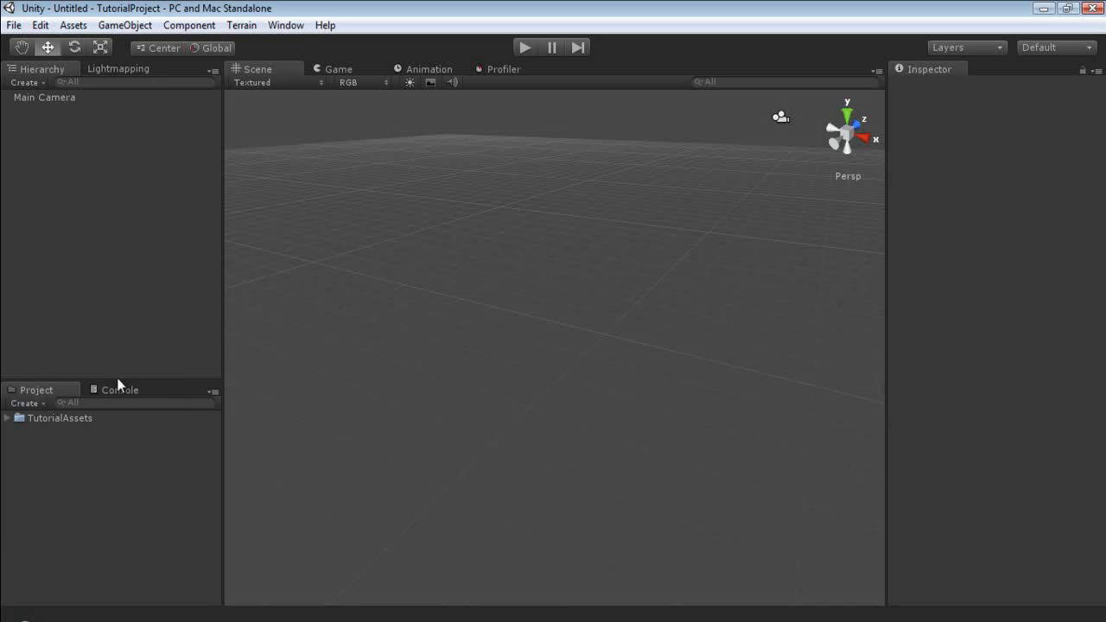
{"action": "left_click_drag", "start_coordinate": [118, 383], "coordinate": [117, 423]}
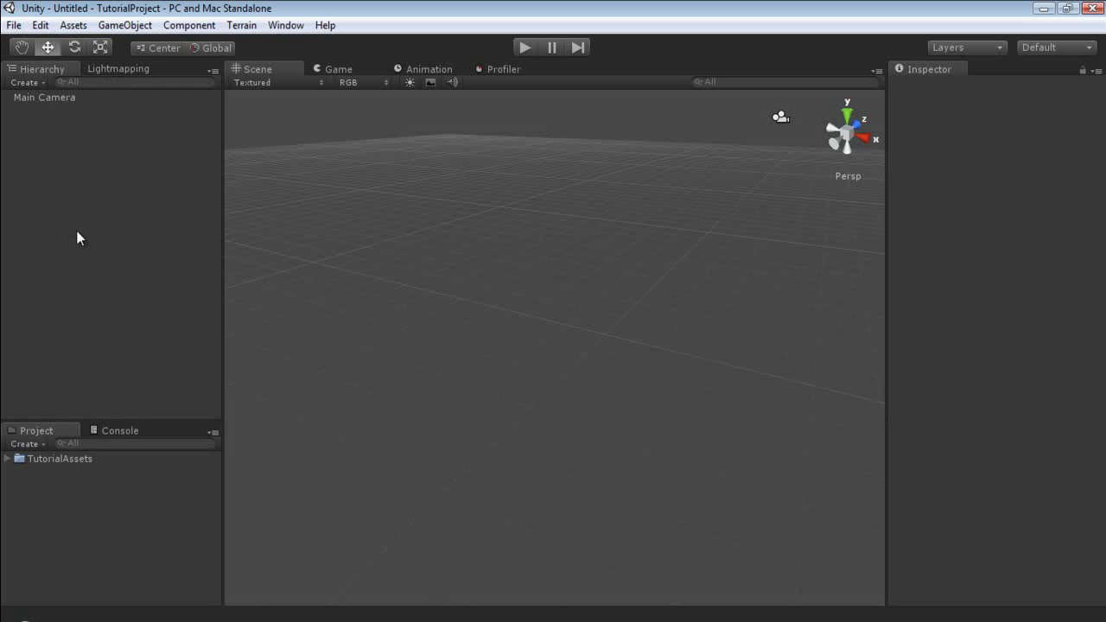
- Expand TutorialAssets and its Textures folder to list the DevTexture files
{"action": "left_click", "coordinate": [7, 459]}
{"action": "left_click", "coordinate": [21, 473]}
{"action": "left_click", "coordinate": [20, 473]}
{"action": "left_click", "coordinate": [21, 474]}
- Open and dismiss the Project Create menu, collapse Textures, and switch to the Console
{"action": "left_click", "coordinate": [26, 444]}
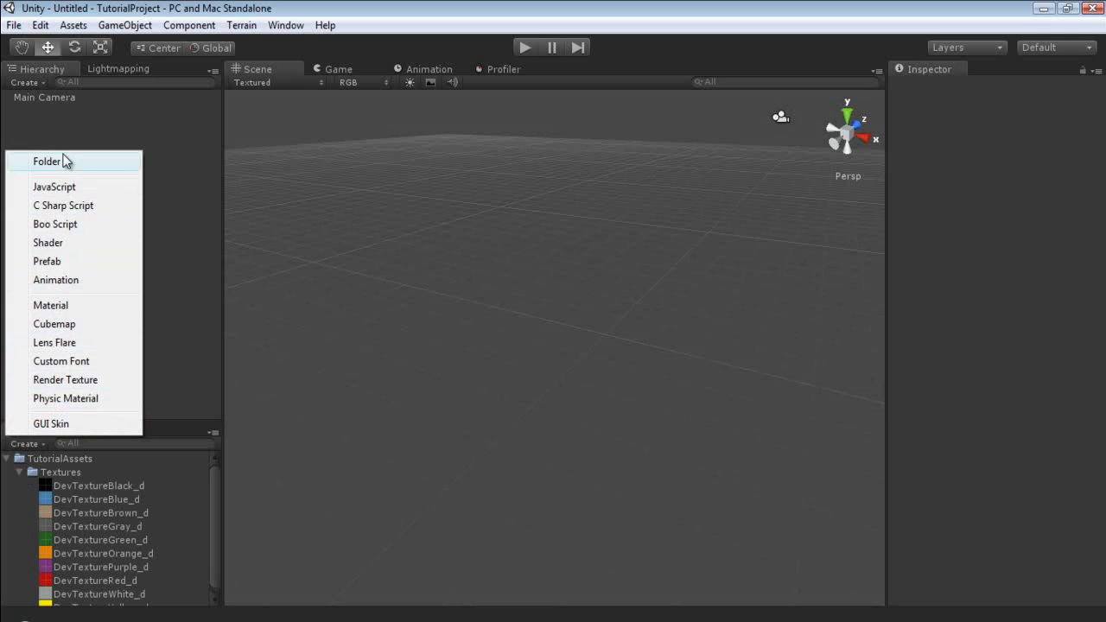
{"action": "left_click", "coordinate": [20, 476]}
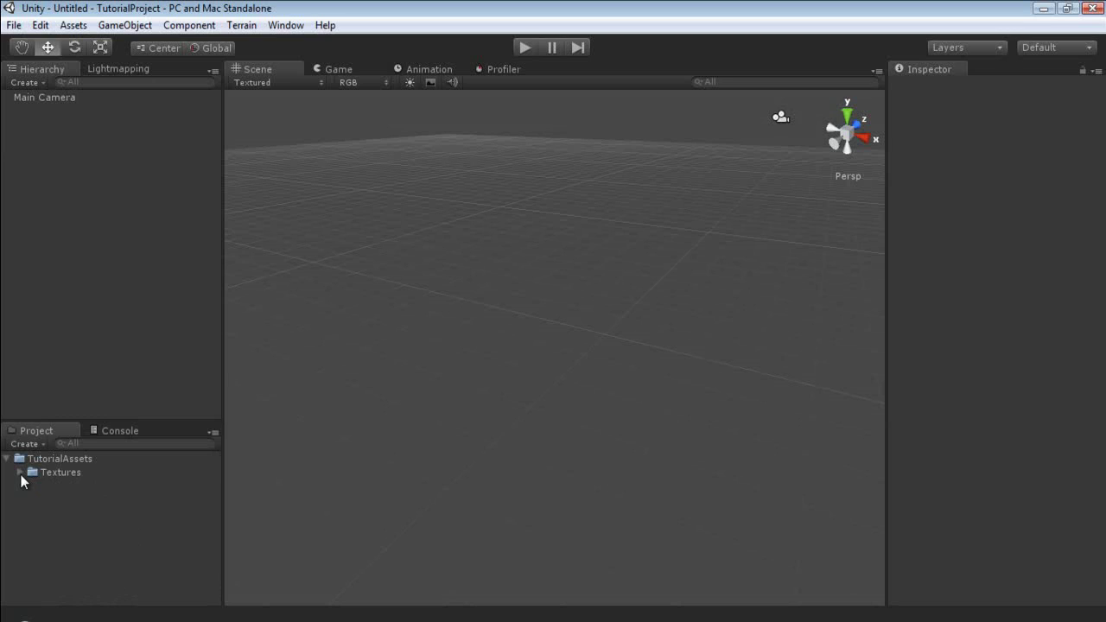
{"action": "left_click", "coordinate": [114, 429]}
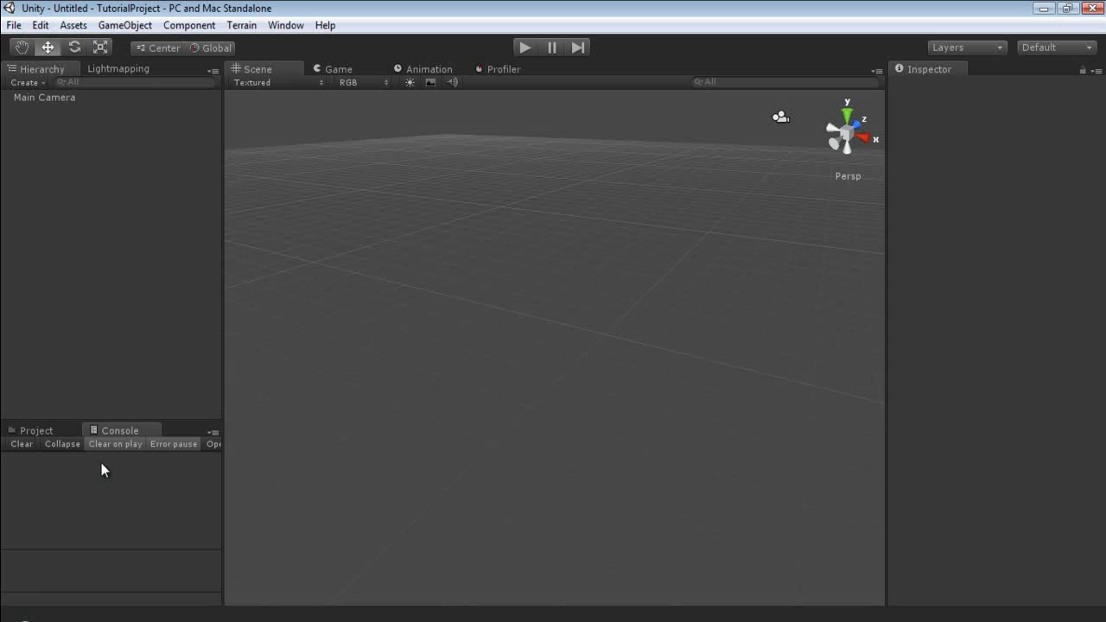
- Return to the Project files and browse the Lightmapping window's Object, Bake and Maps settings
{"action": "left_click", "coordinate": [54, 432]}
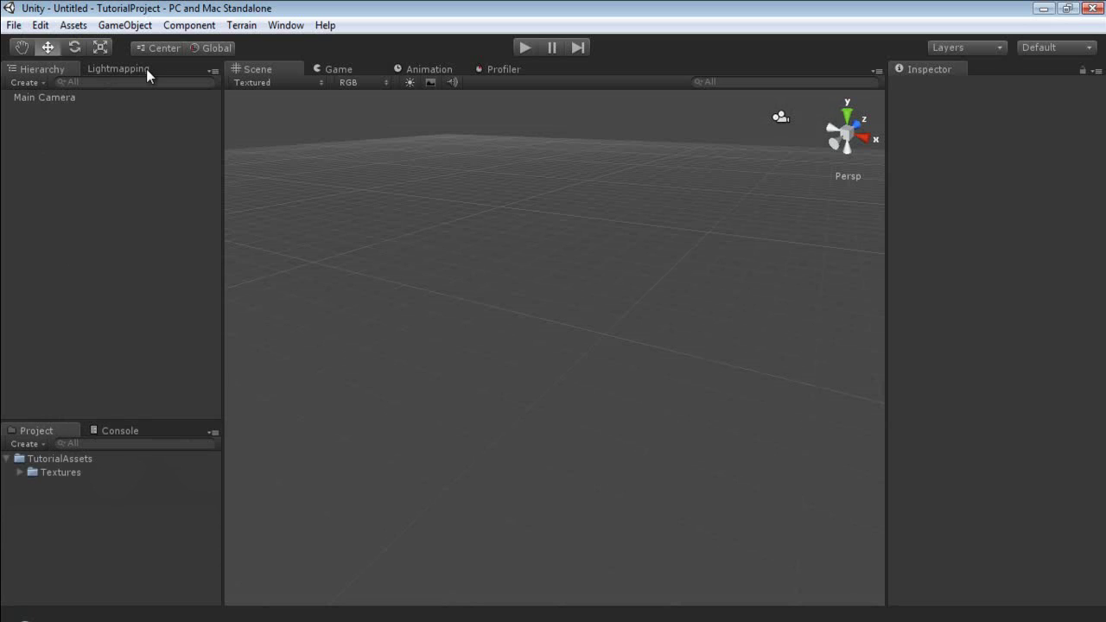
{"action": "left_click", "coordinate": [105, 69]}
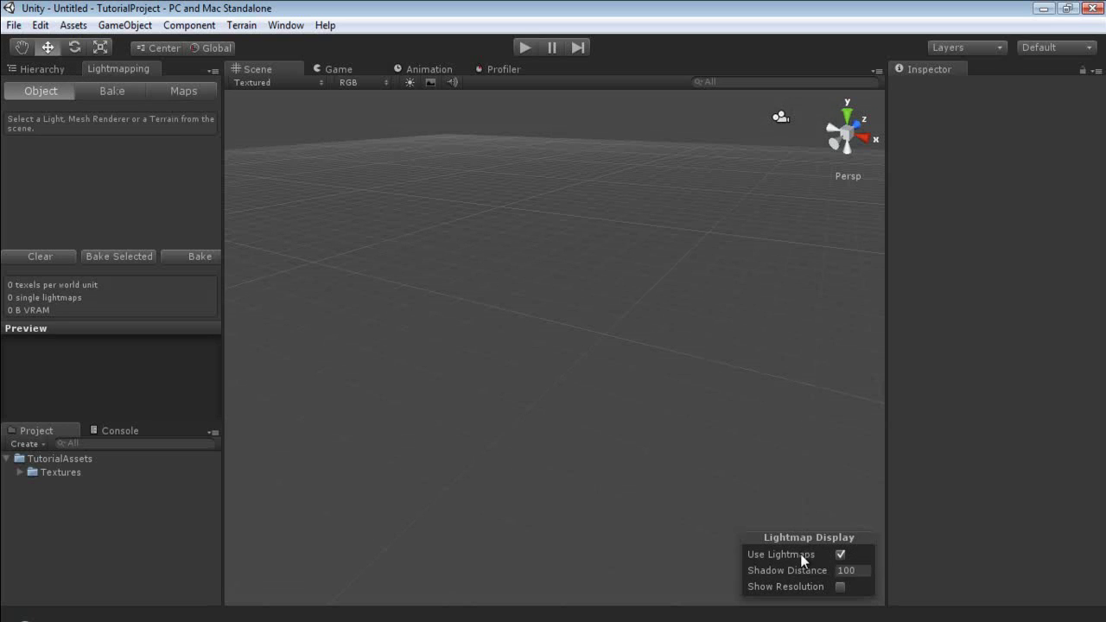
{"action": "left_click", "coordinate": [162, 90]}
{"action": "left_click", "coordinate": [108, 91]}
{"action": "left_click", "coordinate": [32, 91]}
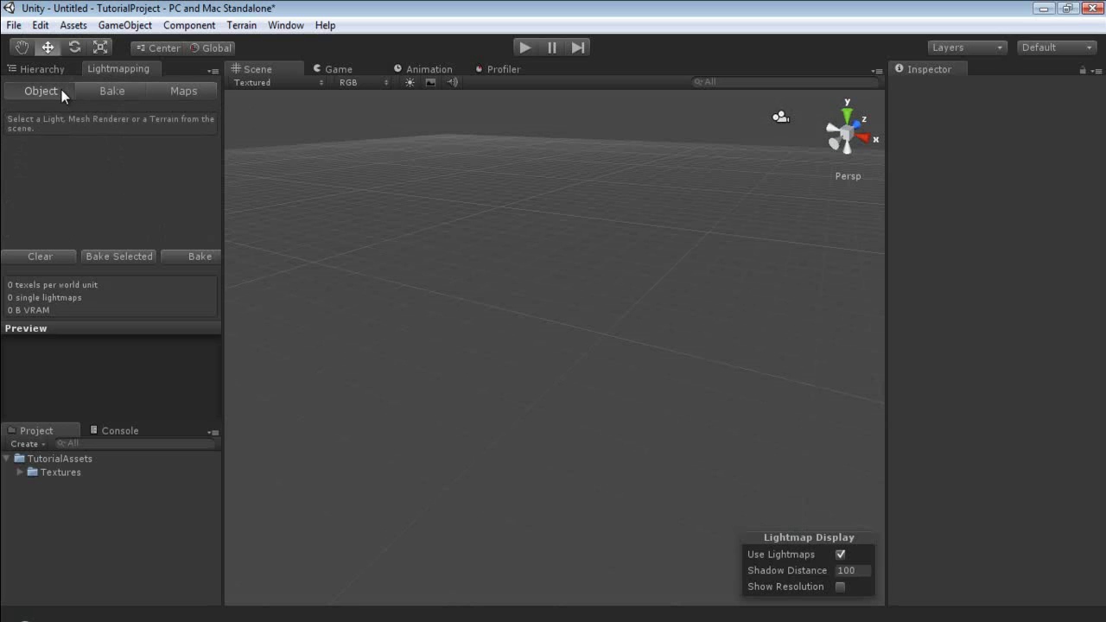
{"action": "left_click", "coordinate": [112, 90]}
- Scroll through the Bake settings, then switch back to the Hierarchy
{"action": "scroll", "coordinate": [95, 162], "scroll_direction": "down", "scroll_amount": 3}
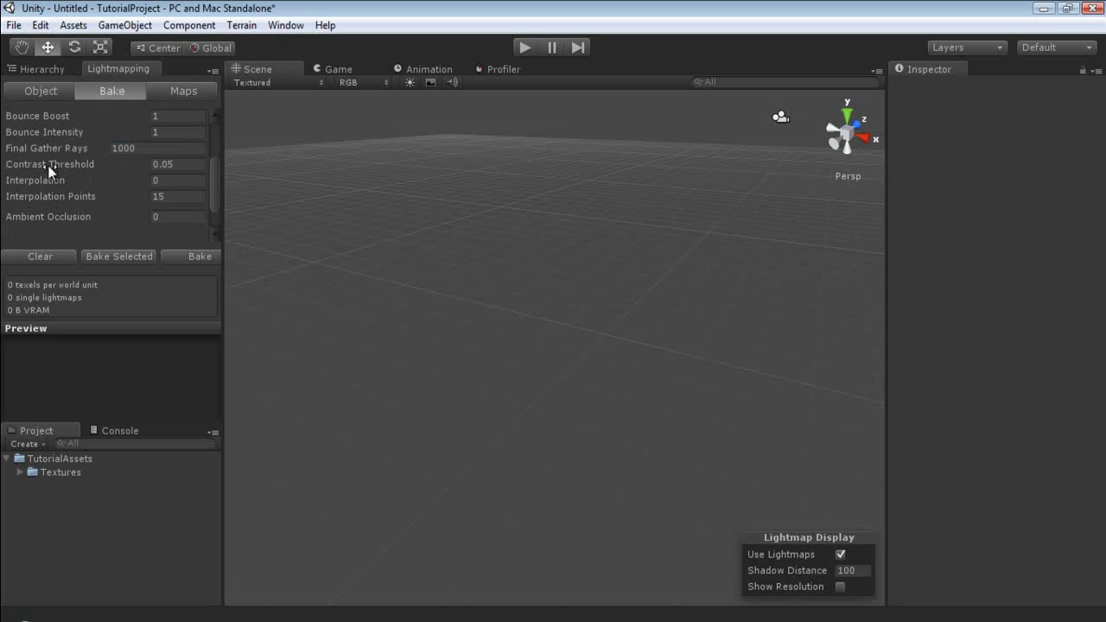
{"action": "scroll", "coordinate": [50, 168], "scroll_direction": "up", "scroll_amount": 3}
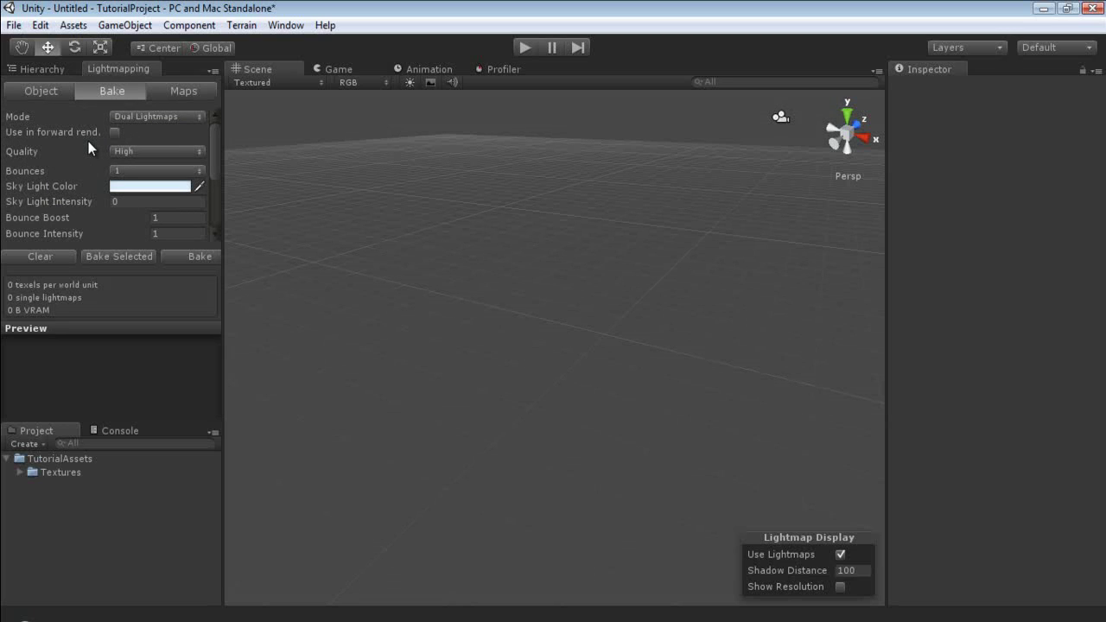
{"action": "left_click", "coordinate": [50, 70]}
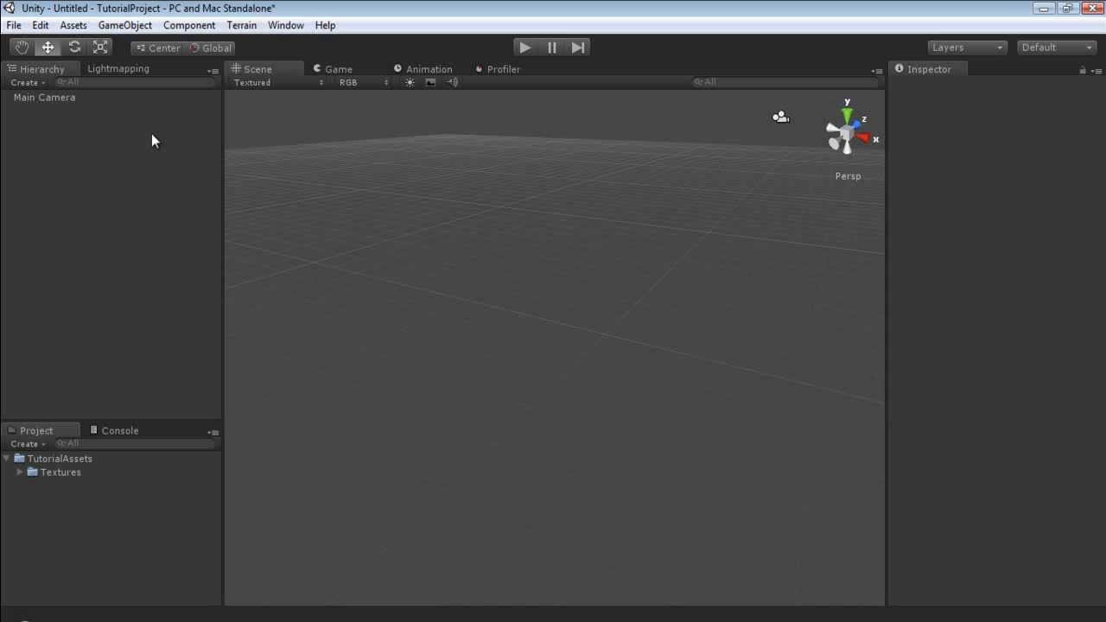
- Add a Cube through GameObject > Create Other > Cube
{"action": "left_click", "coordinate": [122, 26]}
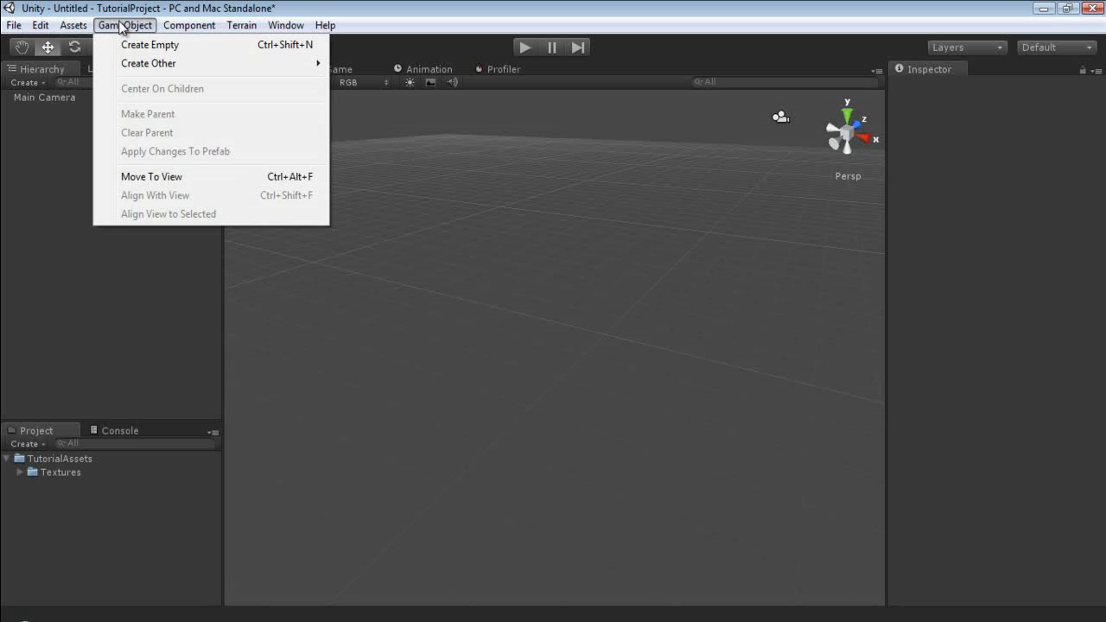
{"action": "mouse_move", "coordinate": [129, 64]}
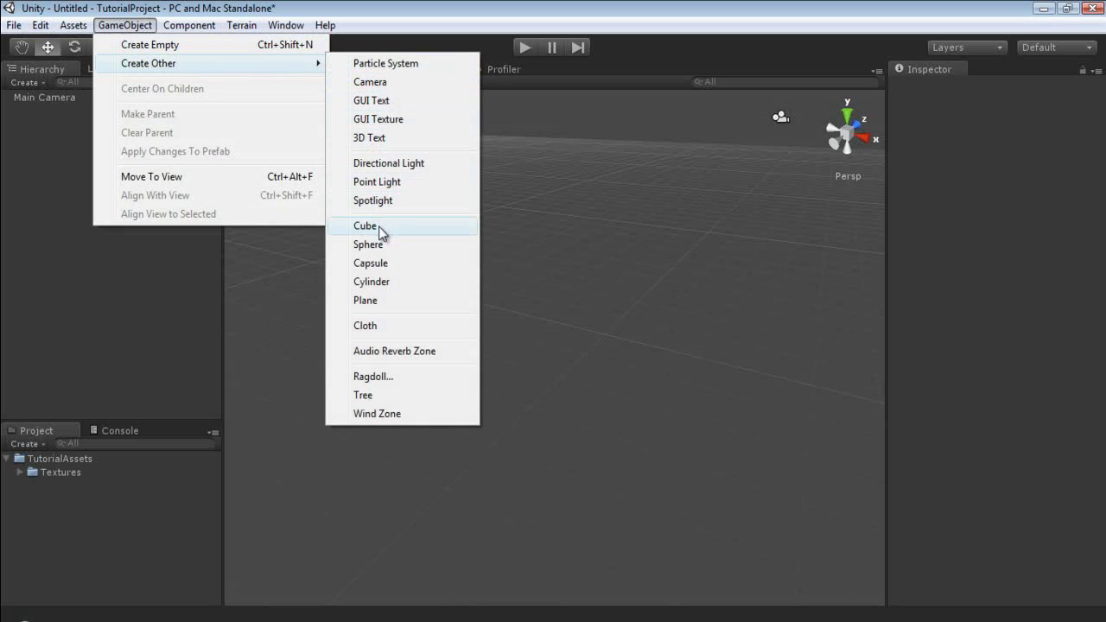
{"action": "left_click", "coordinate": [365, 226]}
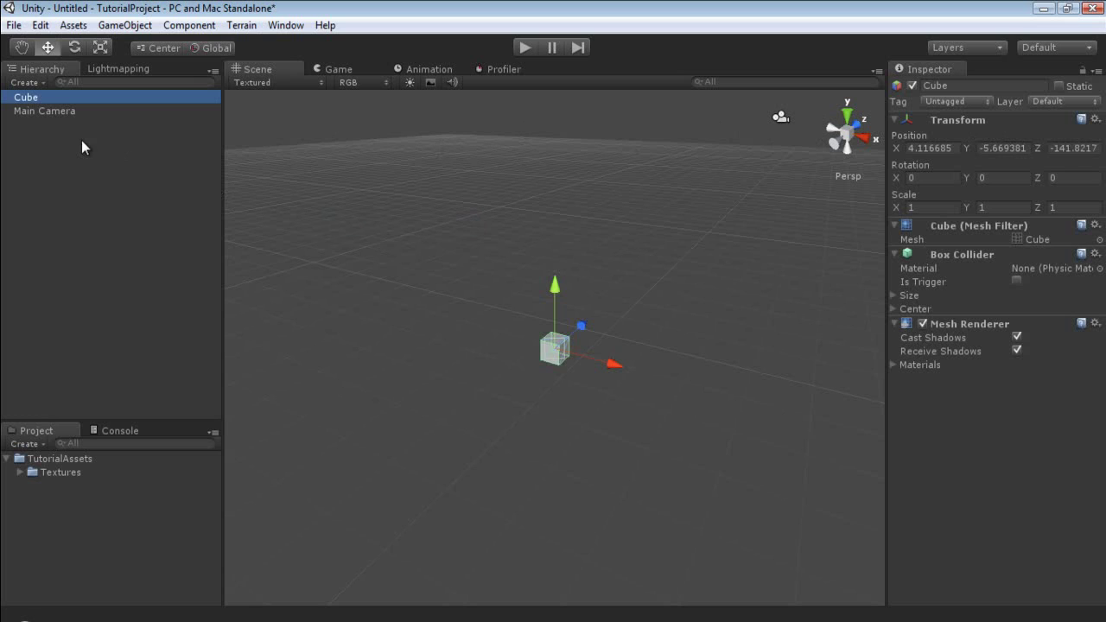
{"action": "left_click", "coordinate": [44, 83]}
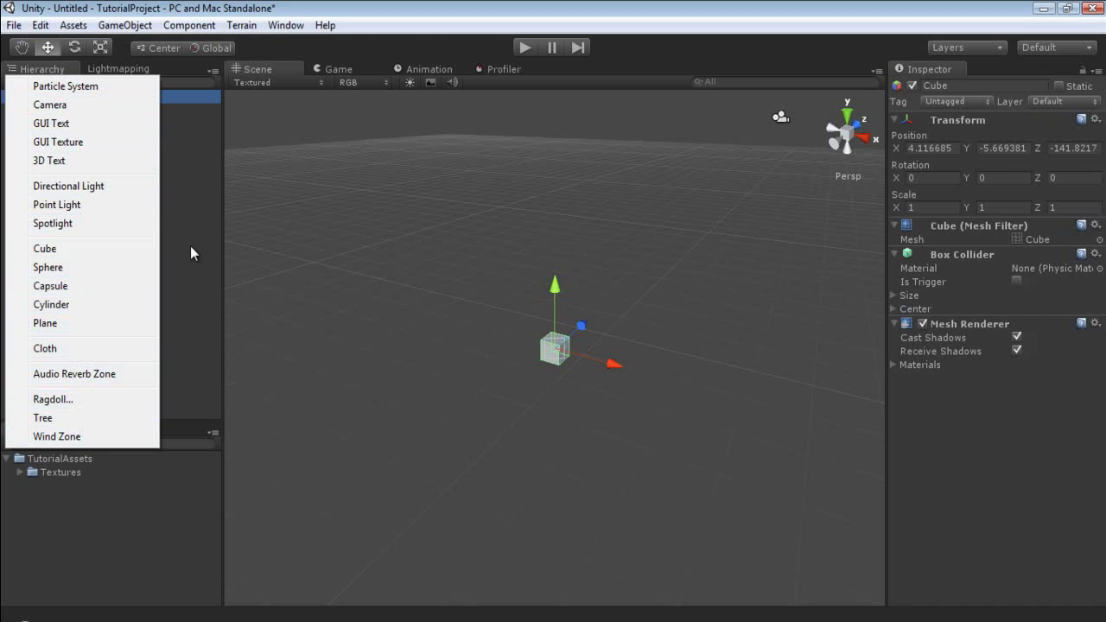
- Add a Directional Light from the Hierarchy's Create menu, then select the Cube
{"action": "left_click", "coordinate": [138, 188]}
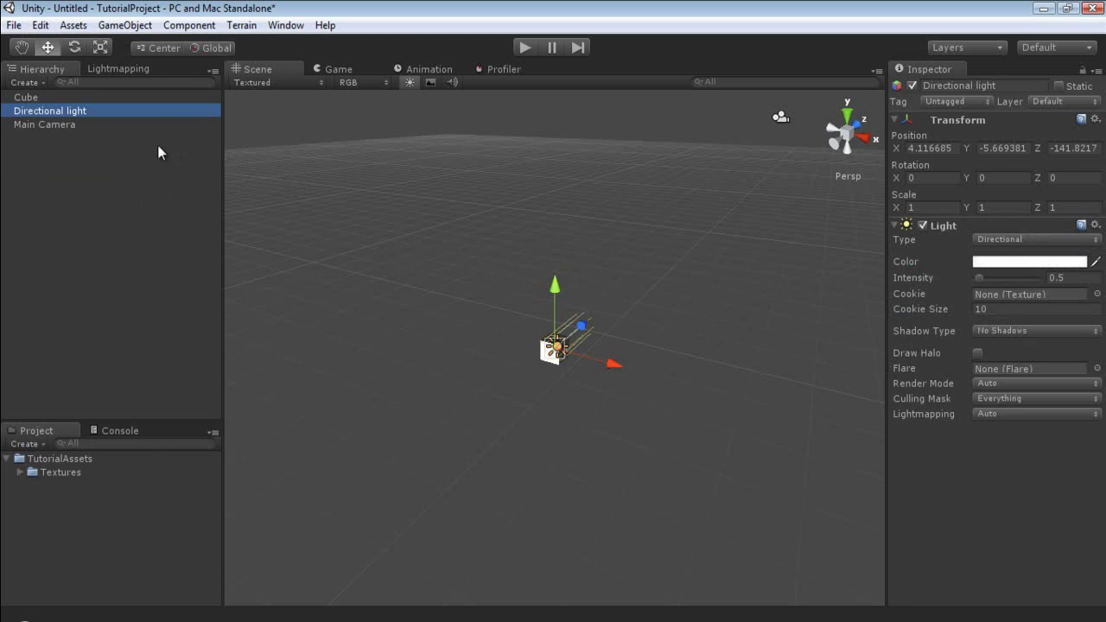
{"action": "left_click", "coordinate": [93, 136]}
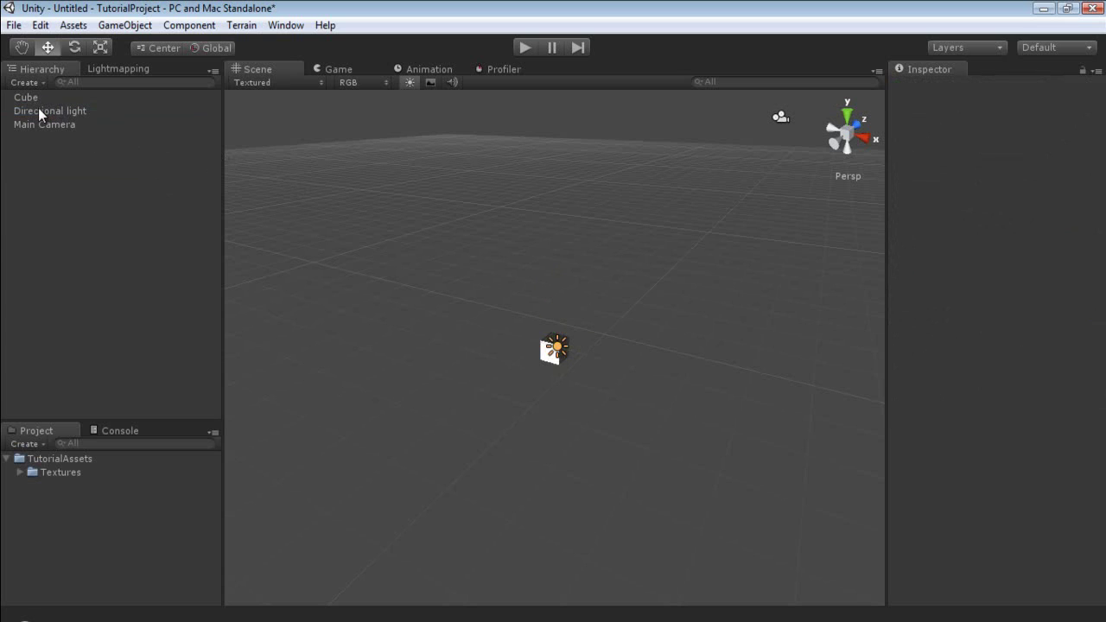
{"action": "left_click", "coordinate": [38, 110]}
{"action": "left_click", "coordinate": [97, 208]}
{"action": "left_click", "coordinate": [27, 98]}
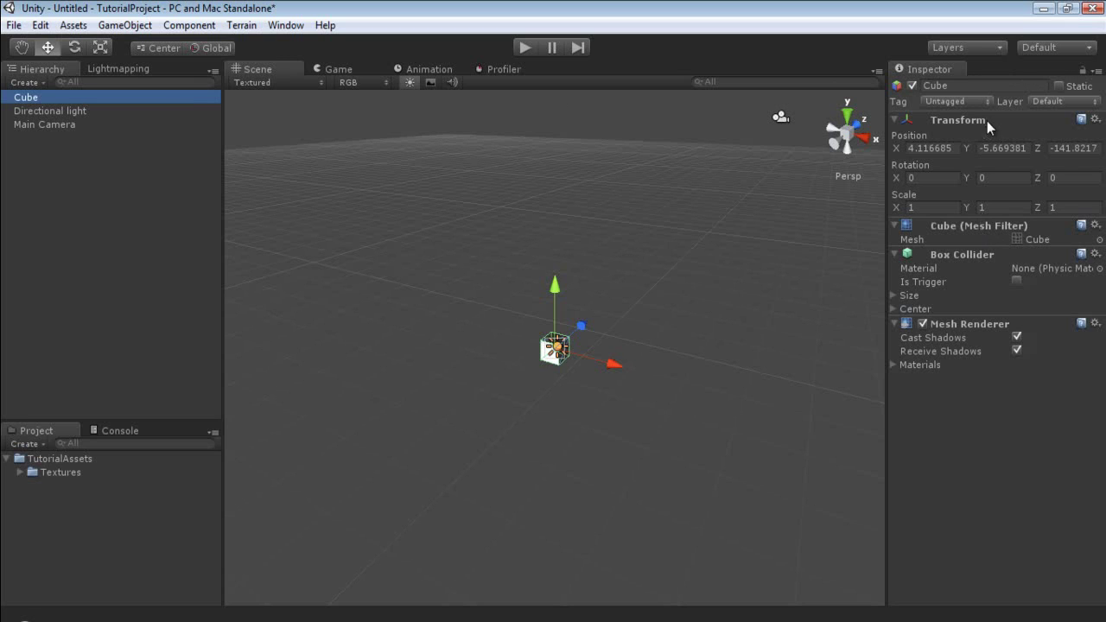
- Set the Cube's Transform Position to X 0, Y 0, Z 0 and reframe the Scene view on it
{"action": "left_click", "coordinate": [932, 148]}
{"action": "type", "text": "0"}
{"action": "key", "text": "Tab"}
{"action": "type", "text": "0"}
{"action": "key", "text": "Tab"}
{"action": "type", "text": "0f"}
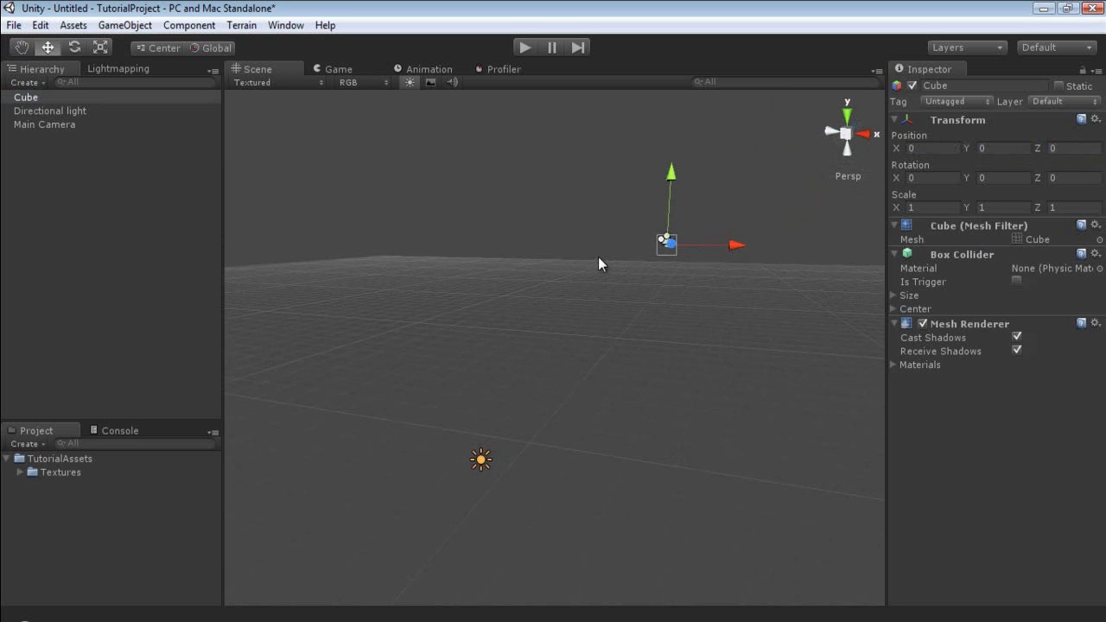
{"action": "type", "text": "f"}
{"action": "left_click_drag", "start_coordinate": [672, 286], "coordinate": [553, 423], "text": "alt"}
{"action": "right_click_drag", "start_coordinate": [553, 422], "coordinate": [469, 423], "text": "alt"}
{"action": "left_click_drag", "start_coordinate": [469, 422], "coordinate": [621, 383], "text": "alt"}
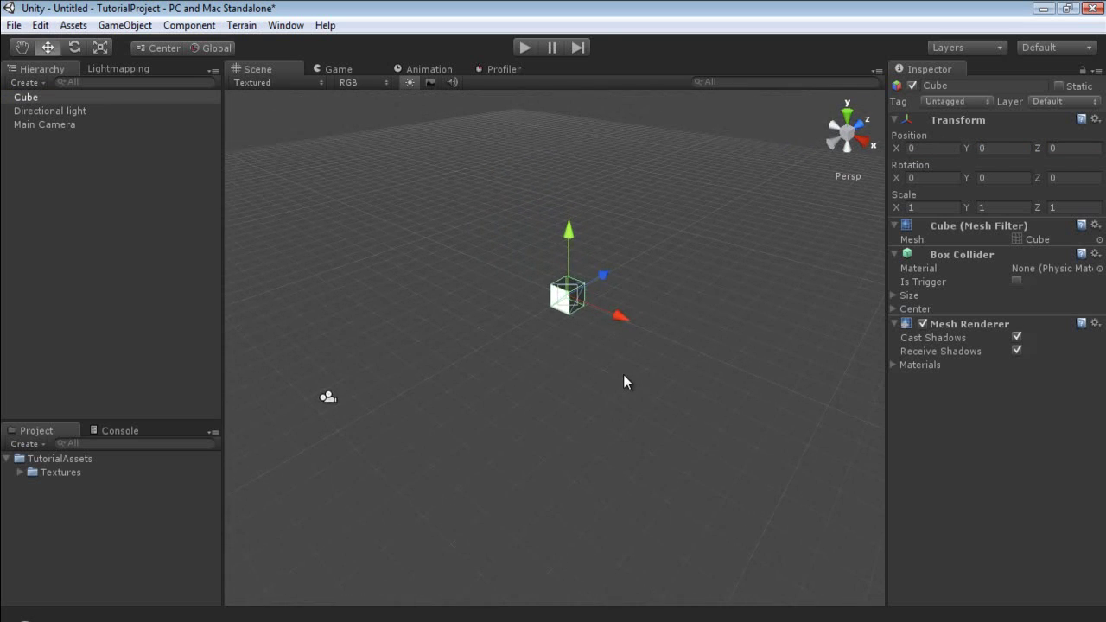
- Select the Directional light and set its Rotation X and Y to 45 degrees
{"action": "left_click", "coordinate": [45, 107]}
{"action": "left_click", "coordinate": [937, 146]}
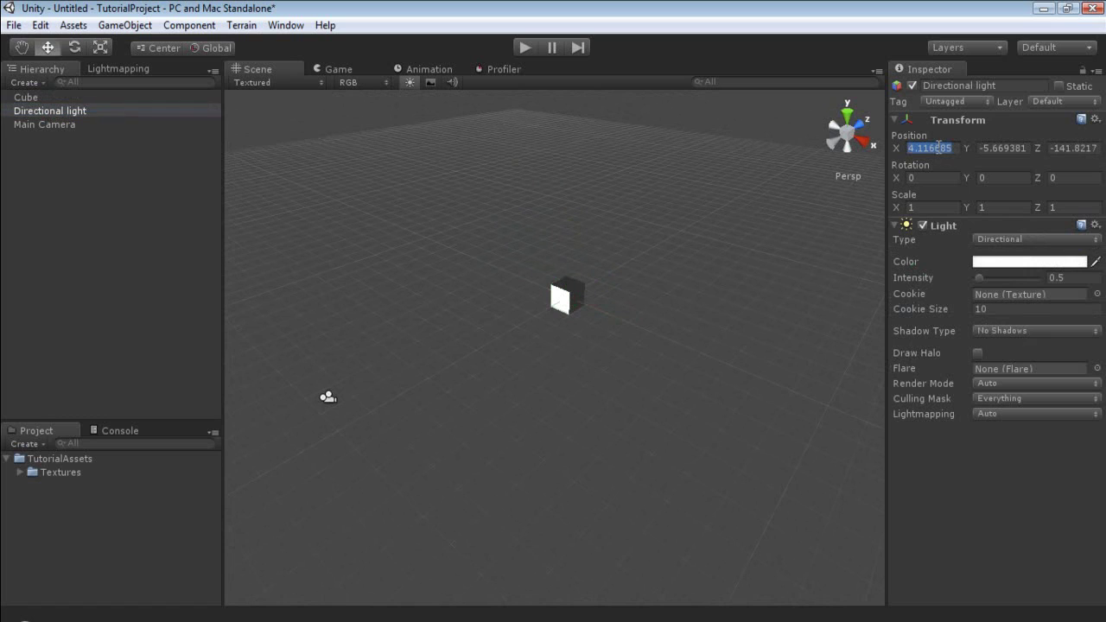
{"action": "type", "text": "0"}
{"action": "key", "text": "Tab"}
{"action": "type", "text": "0"}
{"action": "key", "text": "Tab"}
{"action": "type", "text": "0"}
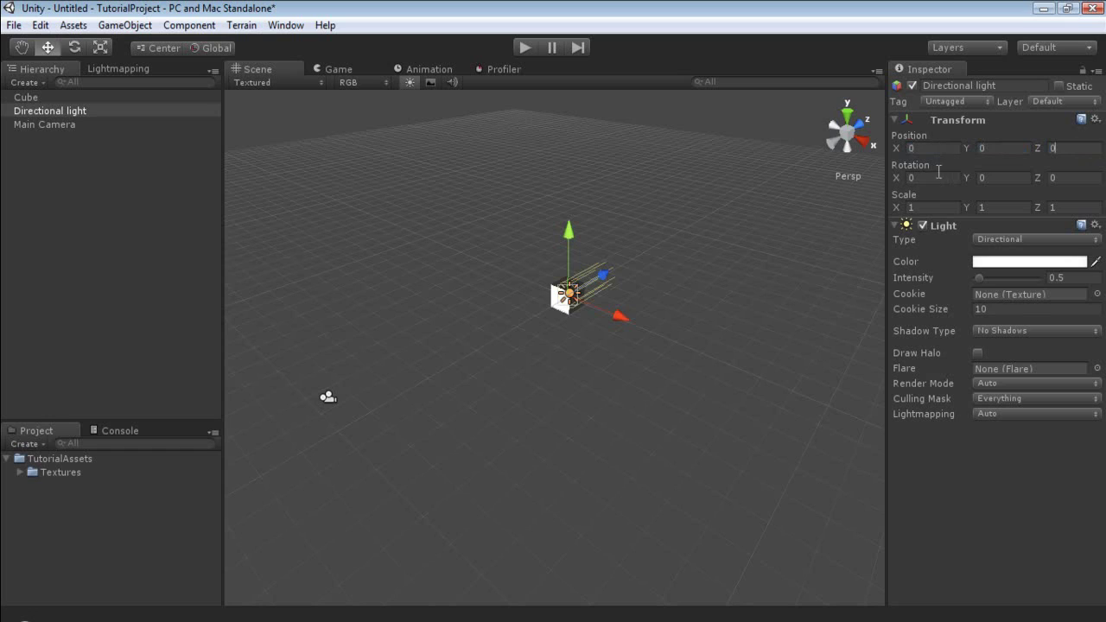
{"action": "type", "text": "45"}
{"action": "key", "text": "Tab"}
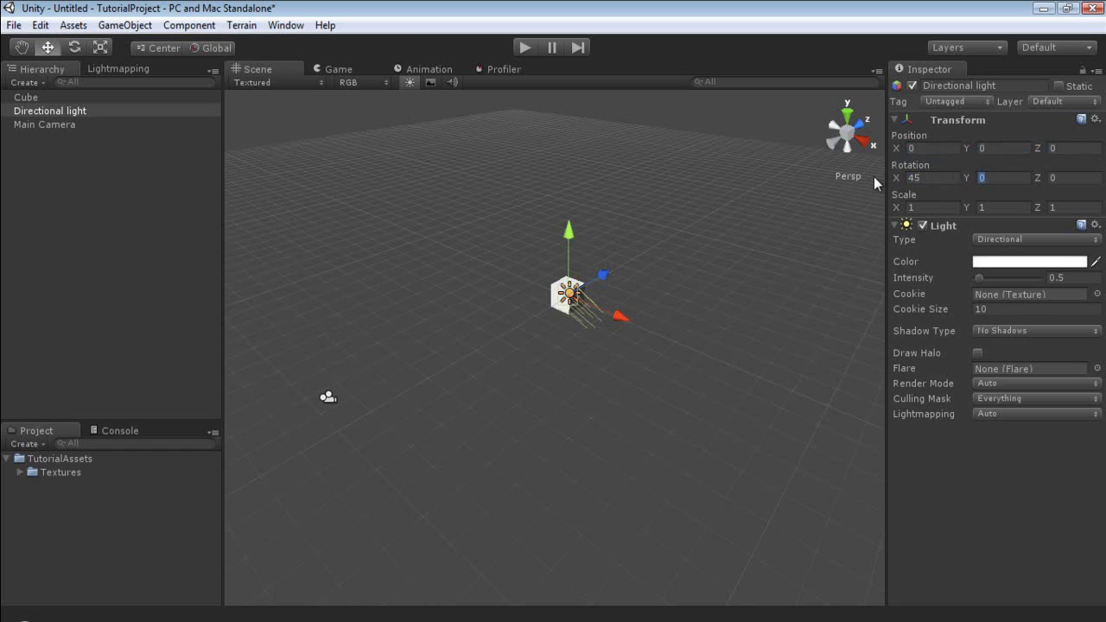
{"action": "type", "text": "45"}
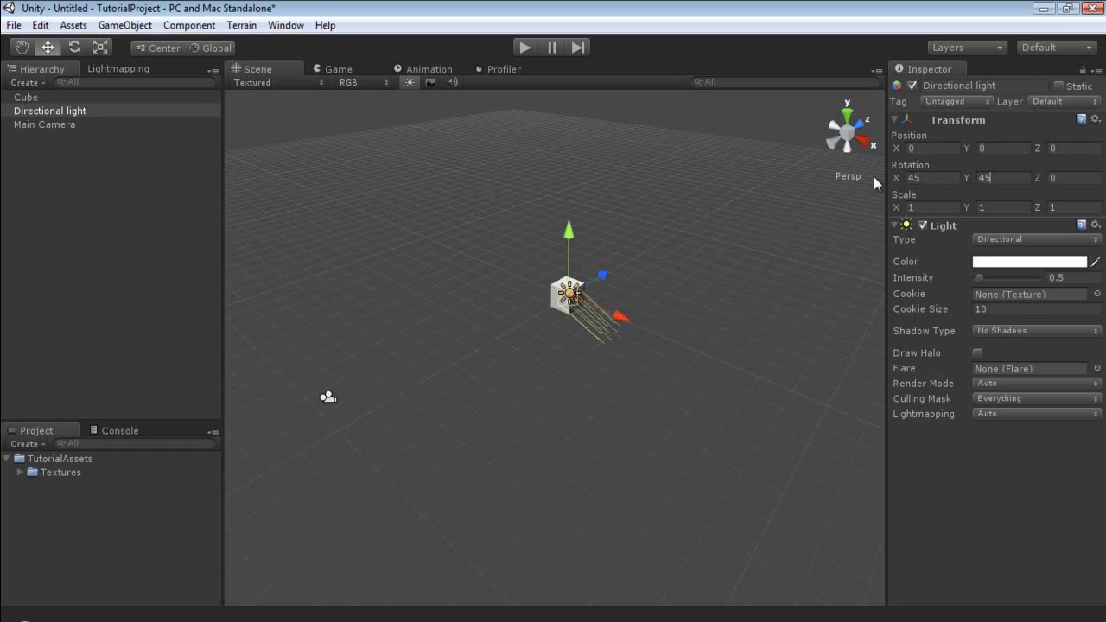
- Deselect and reselect the light in the Scene view, ending with the Cube selected
{"action": "left_click", "coordinate": [736, 264]}
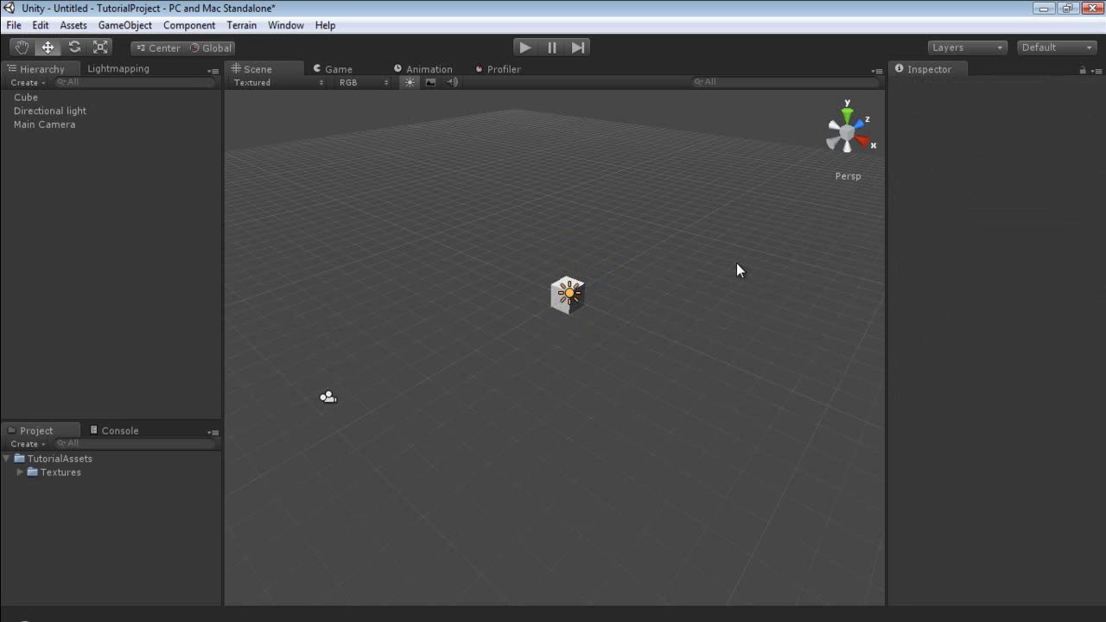
{"action": "left_click", "coordinate": [565, 295]}
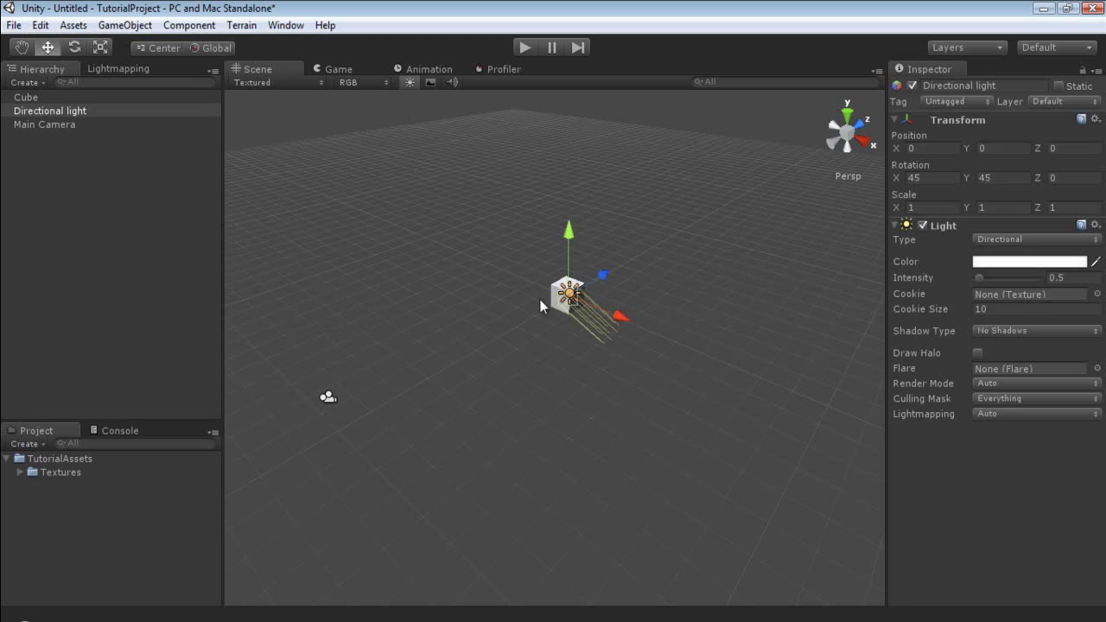
{"action": "left_click", "coordinate": [494, 304]}
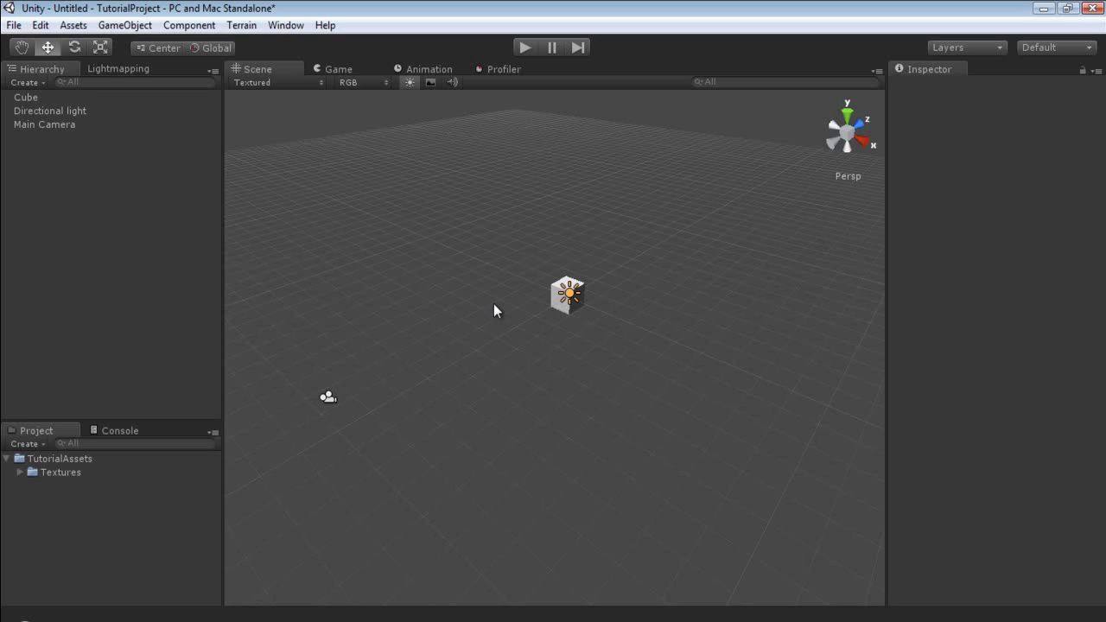
{"action": "left_click", "coordinate": [554, 293]}
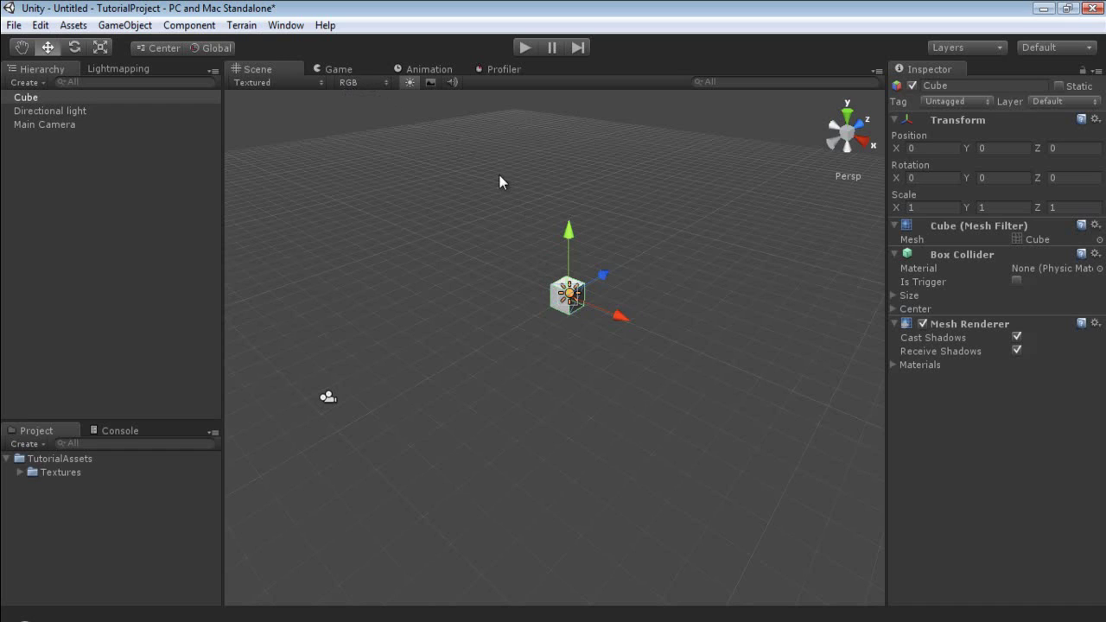
- Deselect the Cube and enter Play mode to see the Game view with statistics
{"action": "left_click", "coordinate": [477, 220]}
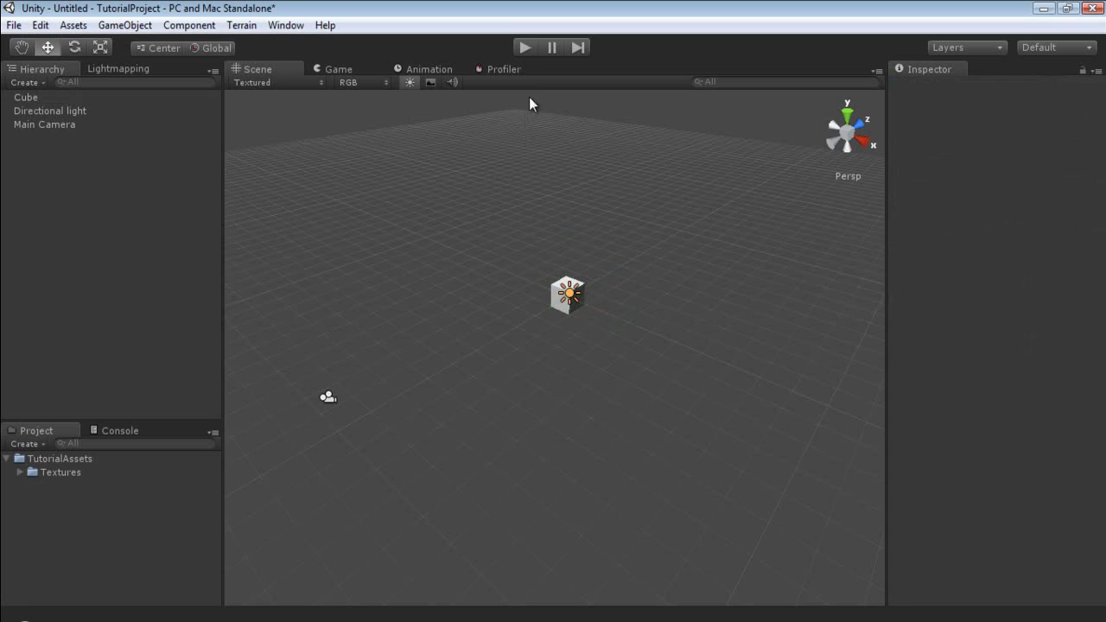
{"action": "left_click", "coordinate": [525, 47]}
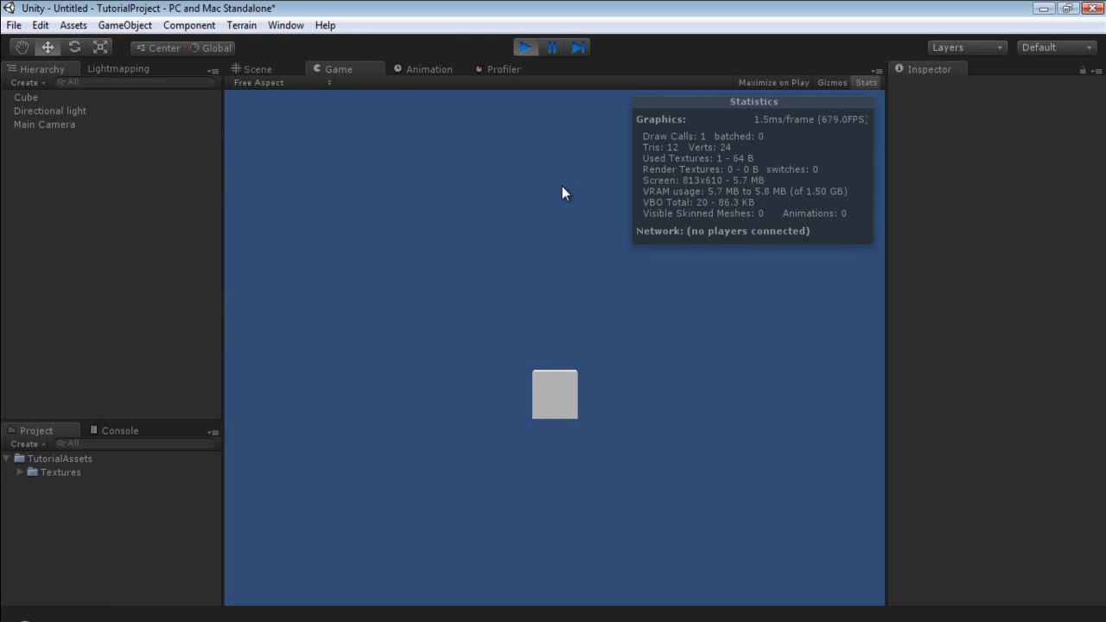
- Stop Play mode and set the Scene render mode to Wireframe
{"action": "left_click", "coordinate": [532, 48]}
{"action": "left_click", "coordinate": [275, 67]}
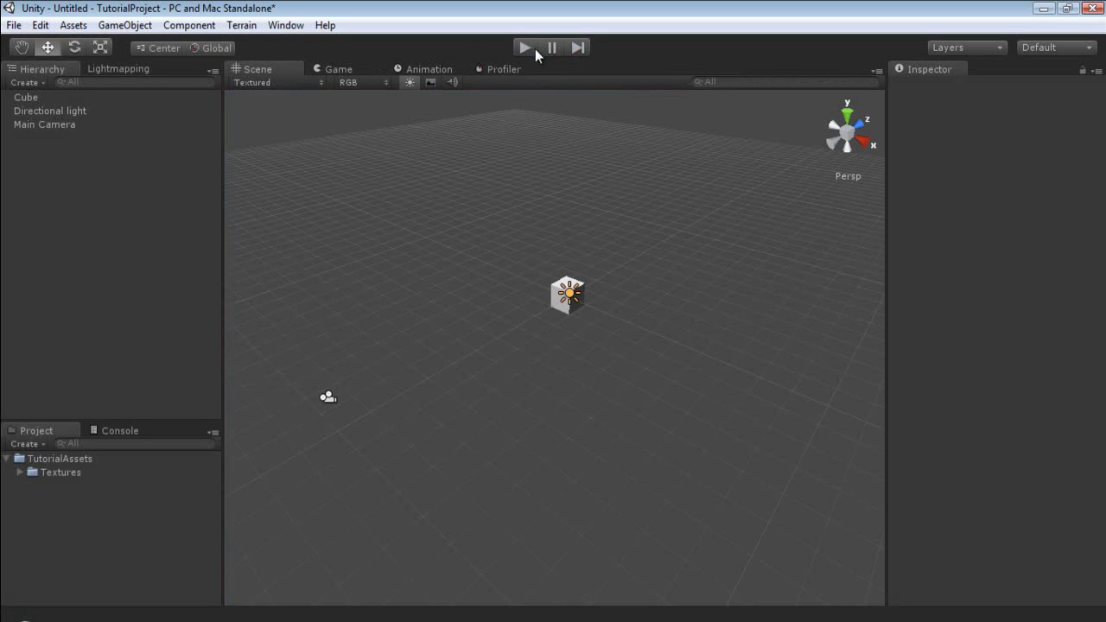
{"action": "left_click", "coordinate": [295, 82]}
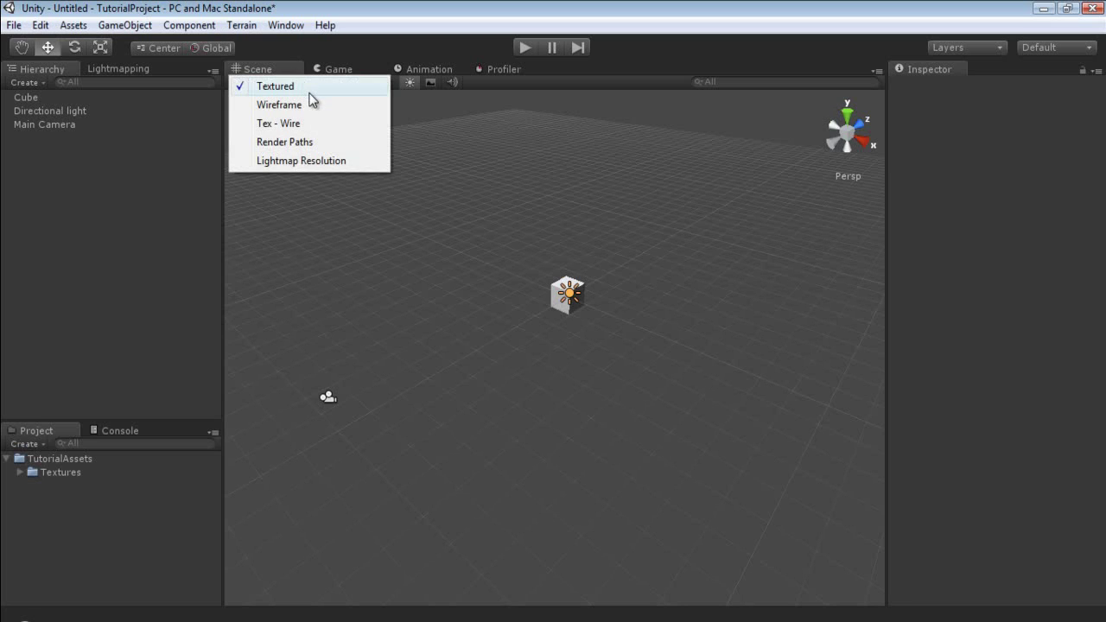
{"action": "left_click", "coordinate": [317, 107]}
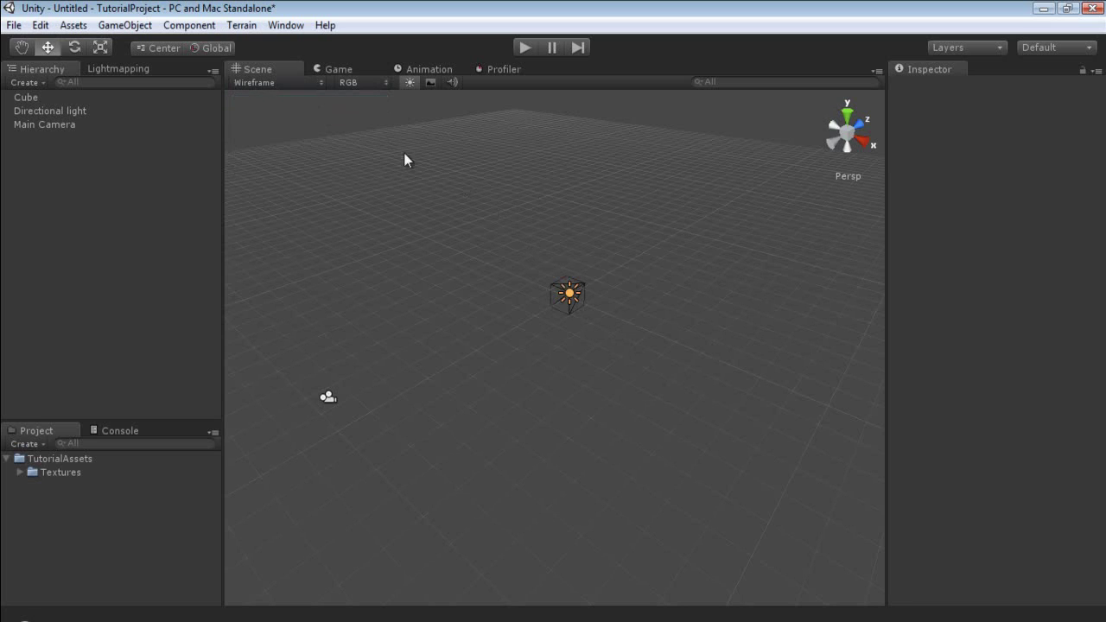
- Switch the render mode to Tex - Wire and move the view in close to the cube
{"action": "left_click", "coordinate": [304, 83]}
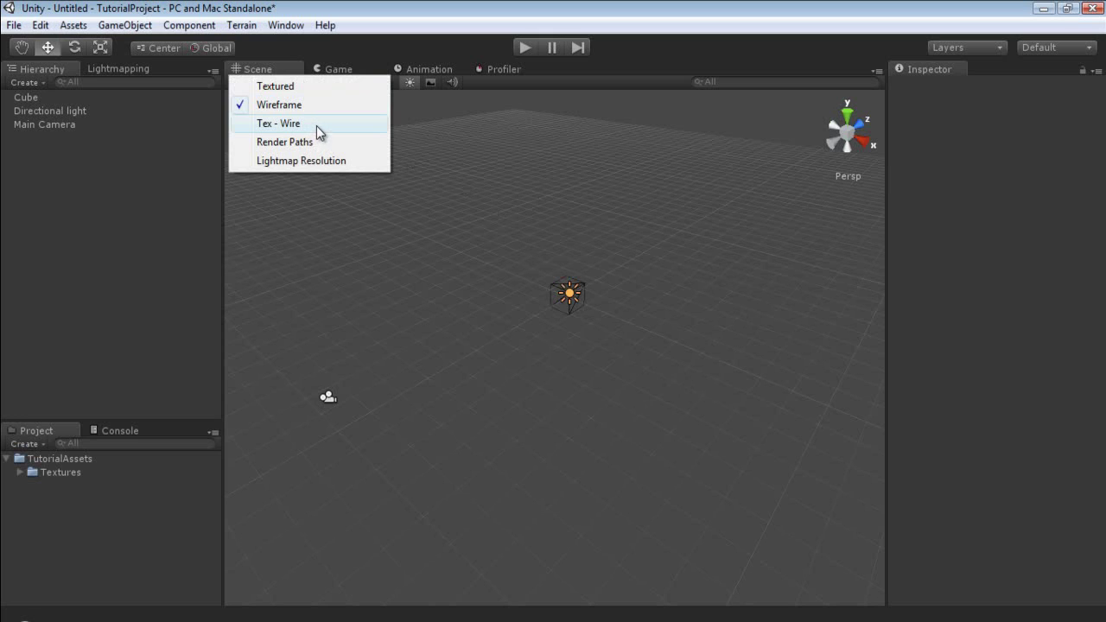
{"action": "left_click", "coordinate": [317, 126]}
{"action": "right_click_drag", "start_coordinate": [507, 249], "coordinate": [806, 207]}
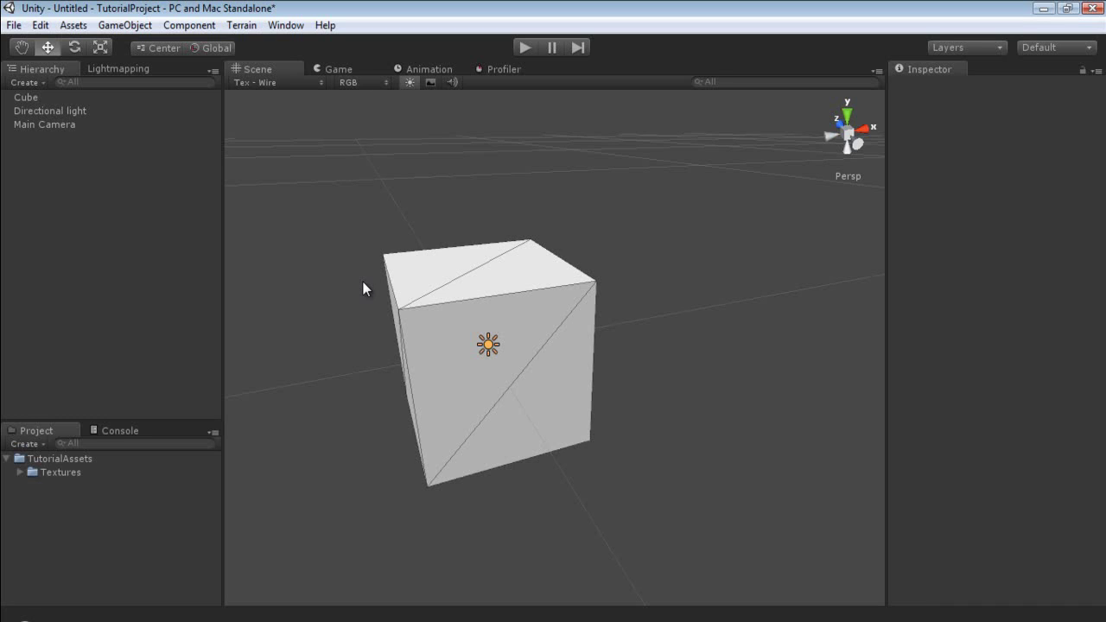
{"action": "left_click_drag", "start_coordinate": [370, 273], "coordinate": [514, 348], "text": "alt"}
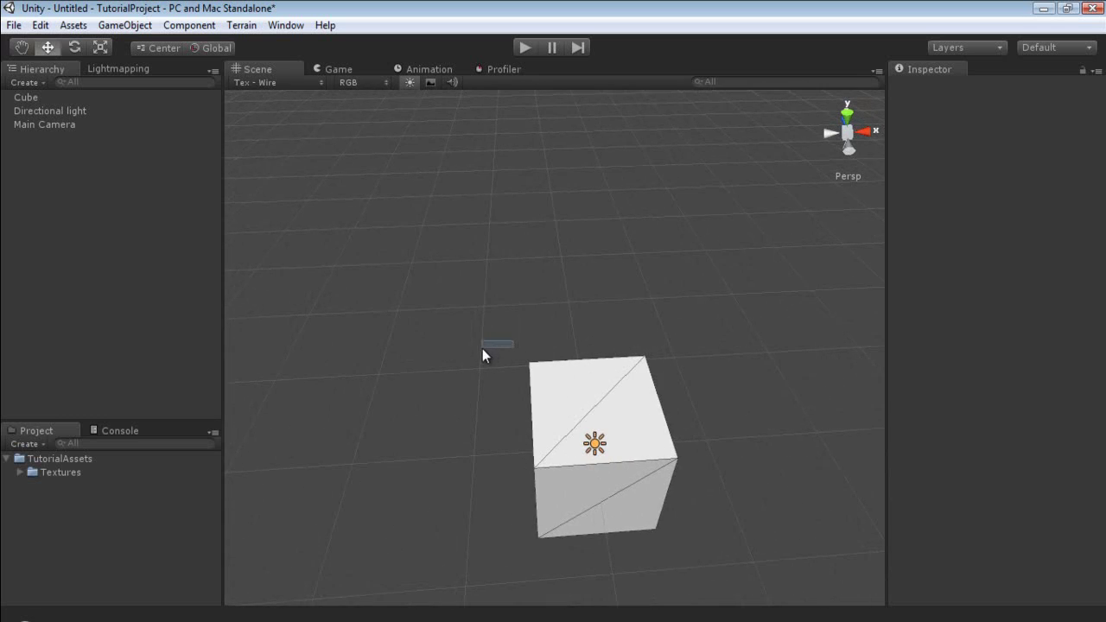
{"action": "left_click_drag", "start_coordinate": [316, 143], "coordinate": [808, 579]}
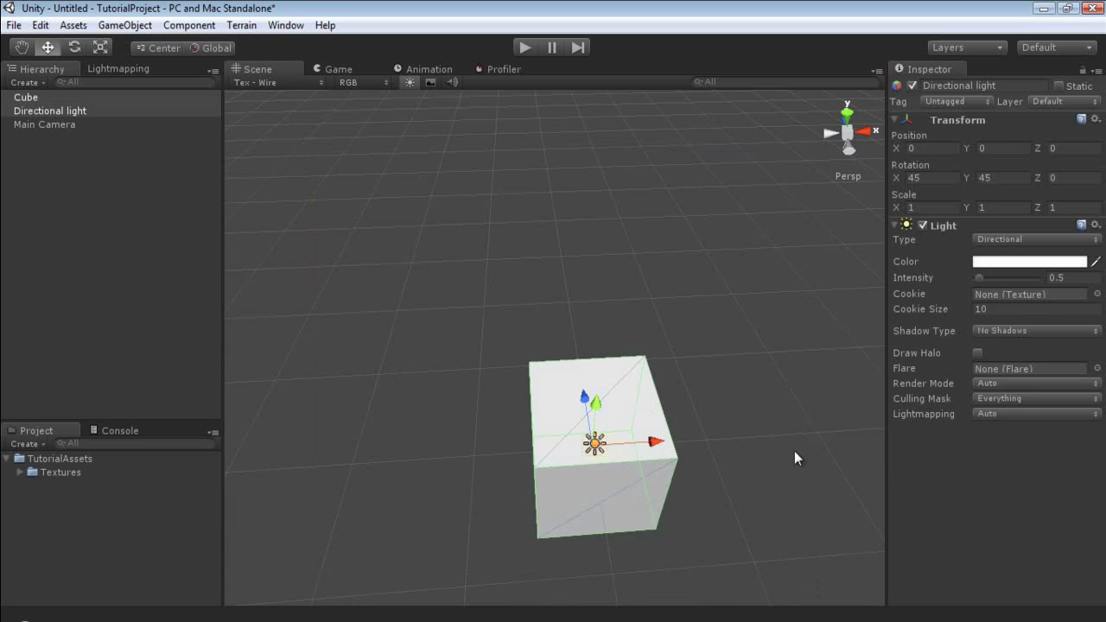
{"action": "left_click", "coordinate": [726, 245]}
{"action": "left_click", "coordinate": [635, 399]}
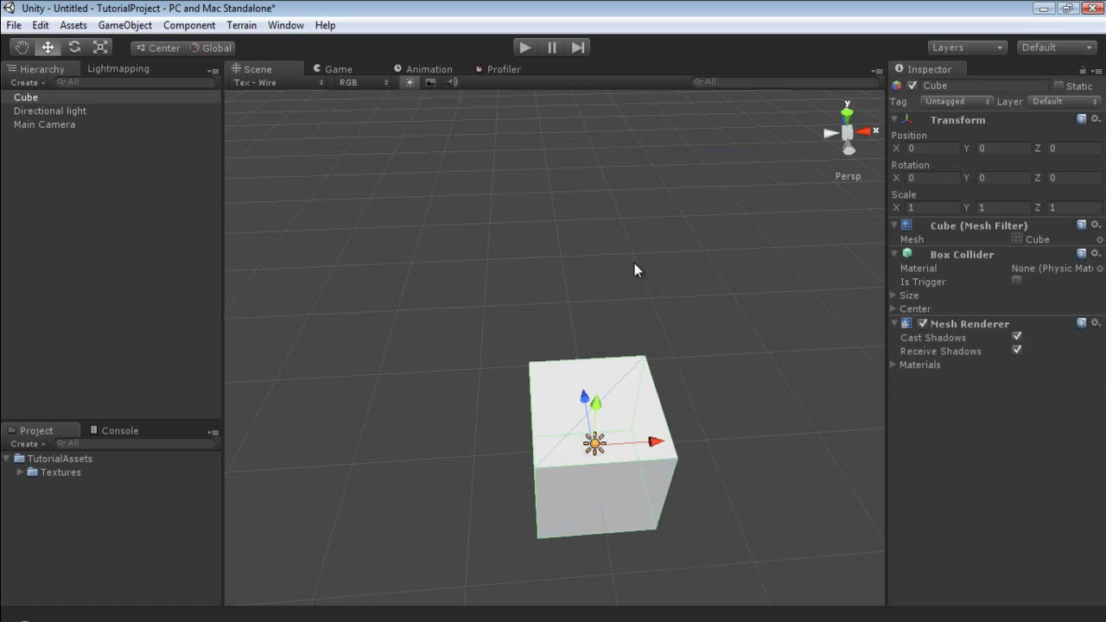
{"action": "left_click", "coordinate": [595, 445]}
{"action": "left_click", "coordinate": [518, 296]}
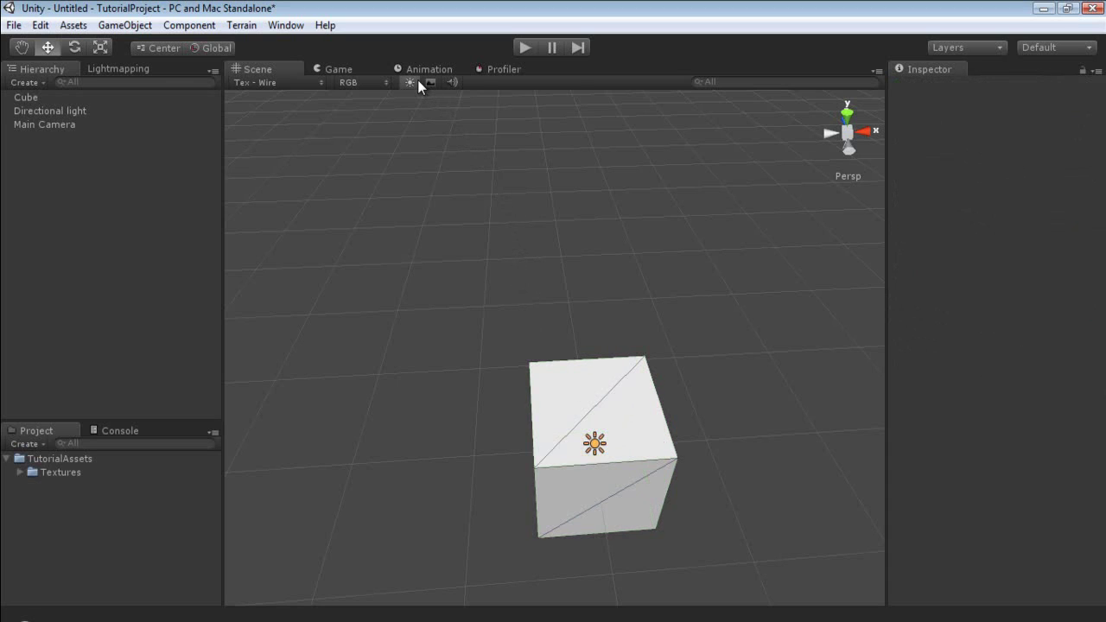
- Preview the Alpha, Overdraw and Mipmaps display channels in the Scene view
{"action": "left_click", "coordinate": [388, 83]}
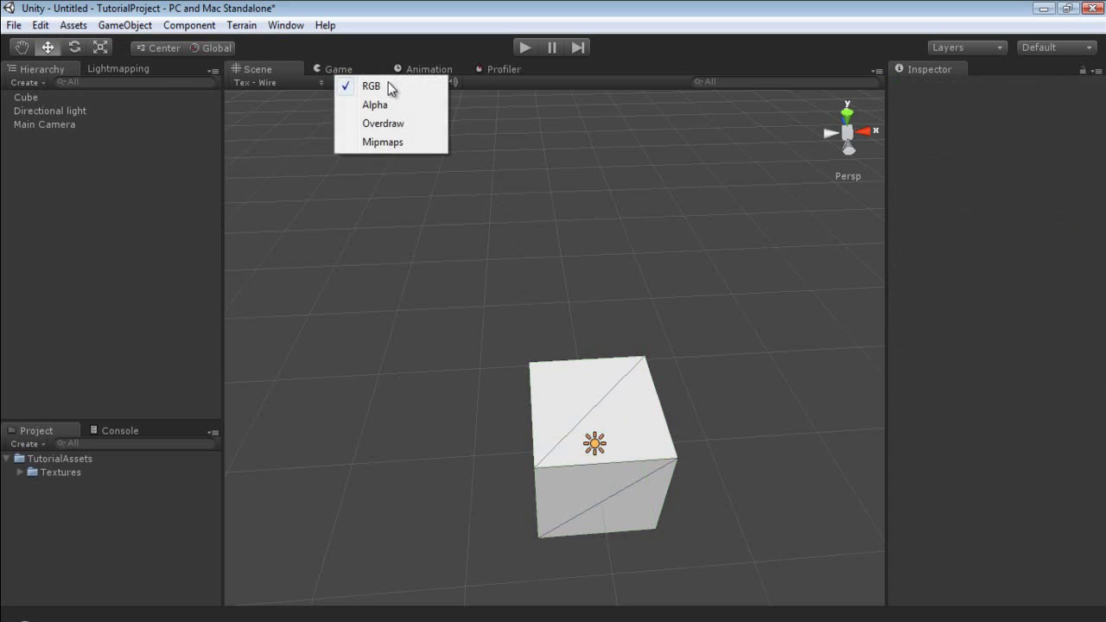
{"action": "left_click", "coordinate": [393, 106]}
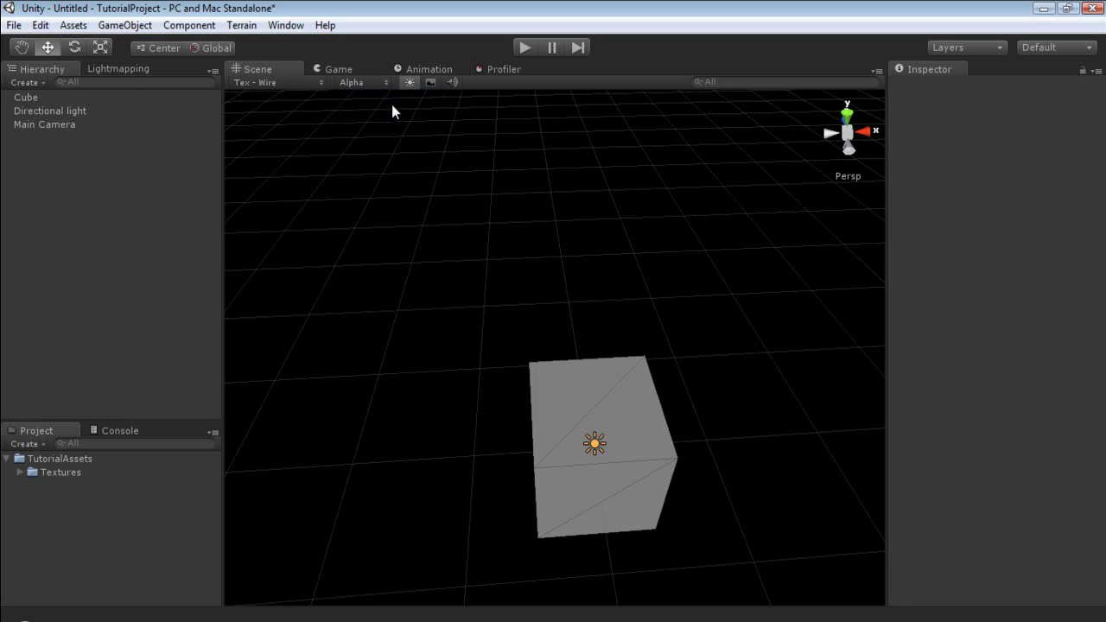
{"action": "left_click", "coordinate": [371, 85]}
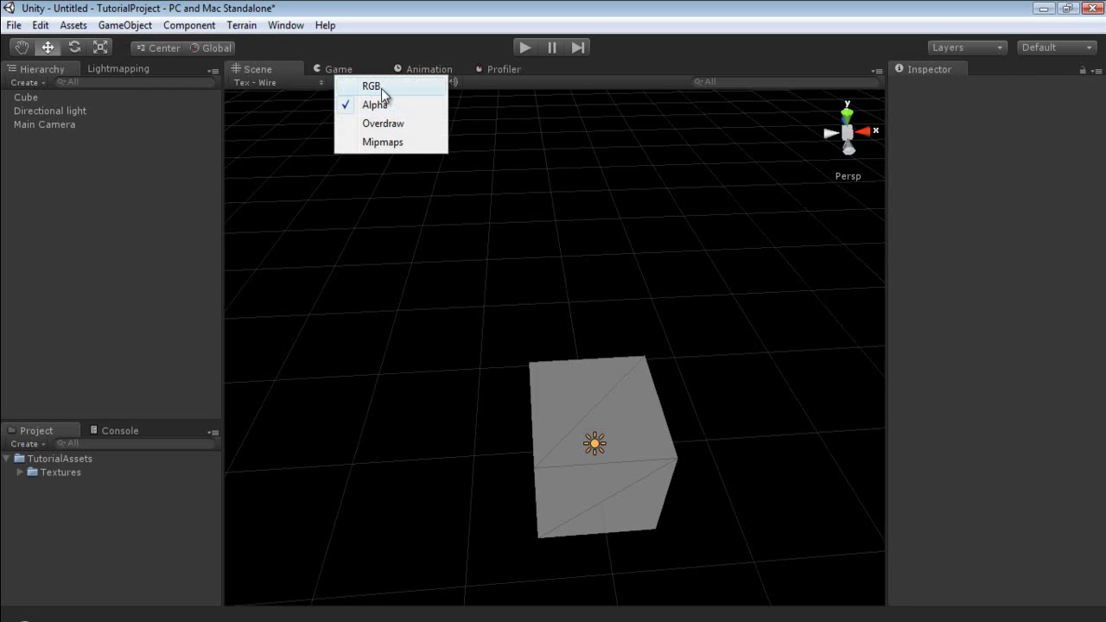
{"action": "left_click", "coordinate": [402, 127]}
{"action": "left_click", "coordinate": [377, 82]}
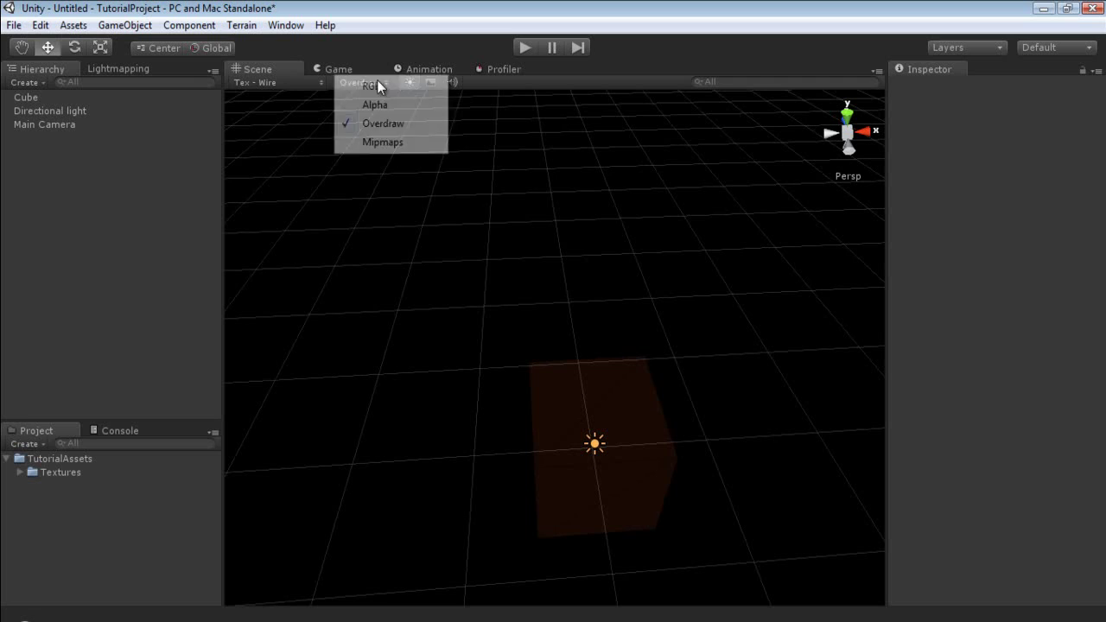
{"action": "left_click", "coordinate": [385, 142]}
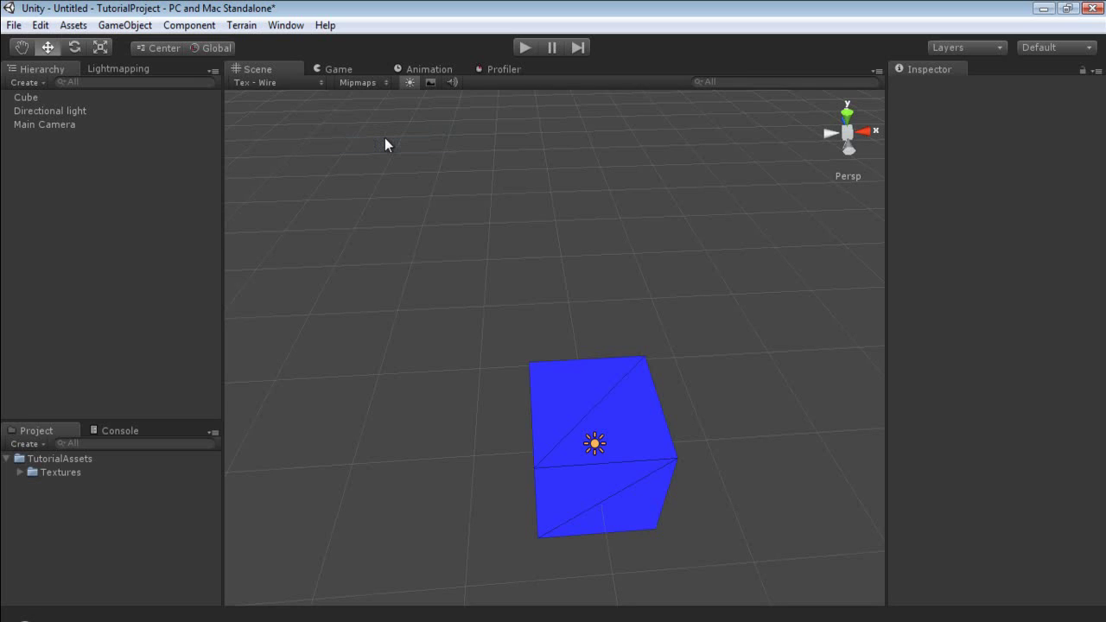
- Return the display channel to RGB and enable scene lighting
{"action": "left_click", "coordinate": [376, 84]}
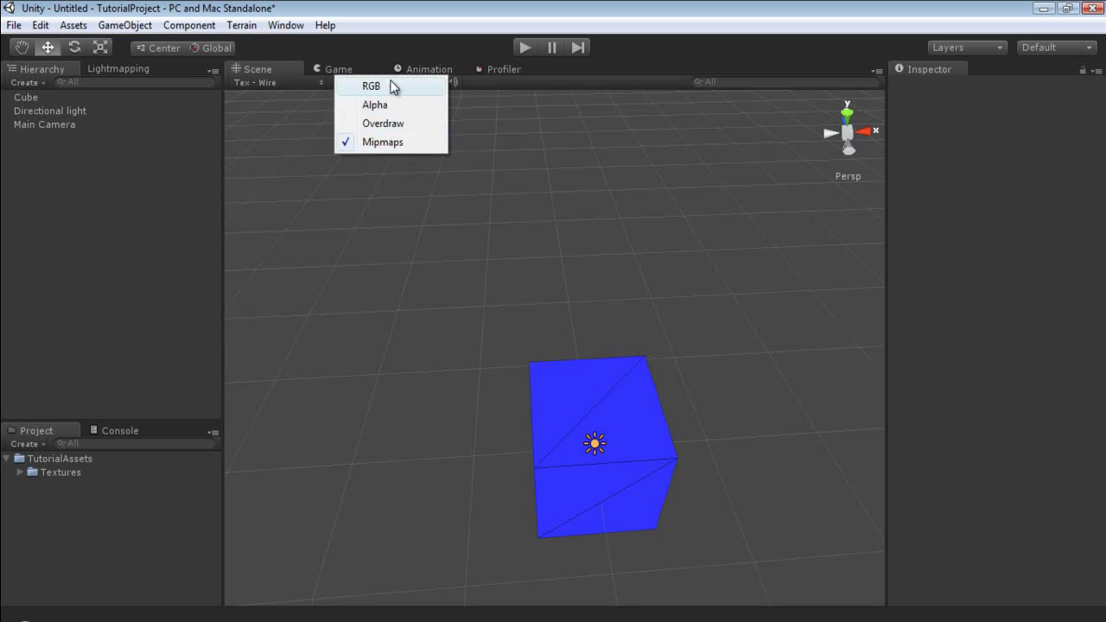
{"action": "left_click", "coordinate": [393, 86]}
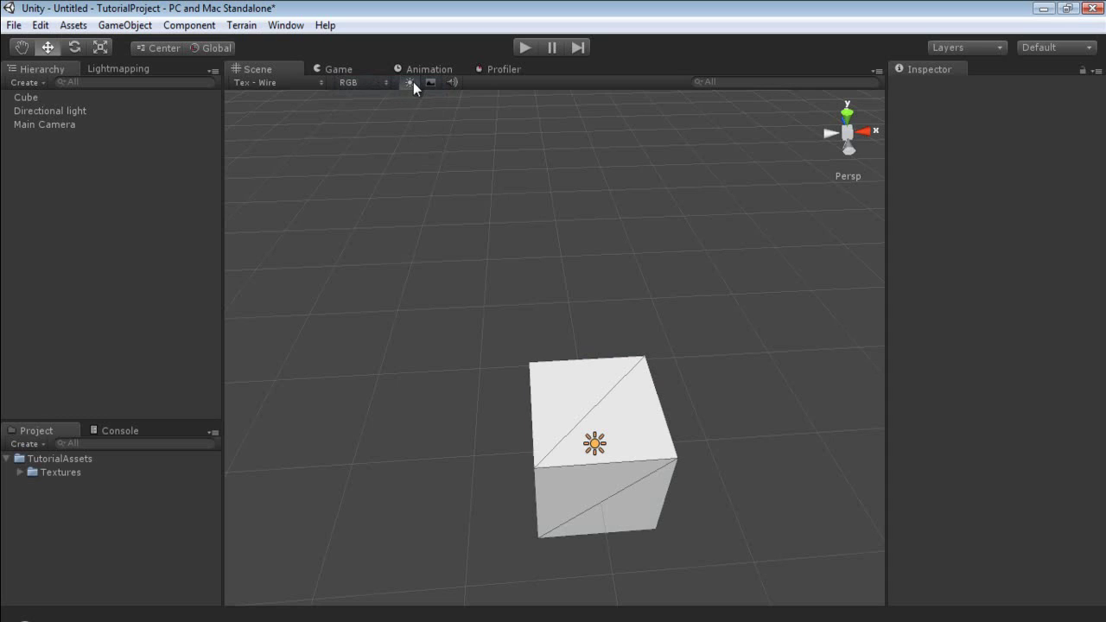
{"action": "left_click", "coordinate": [411, 82]}
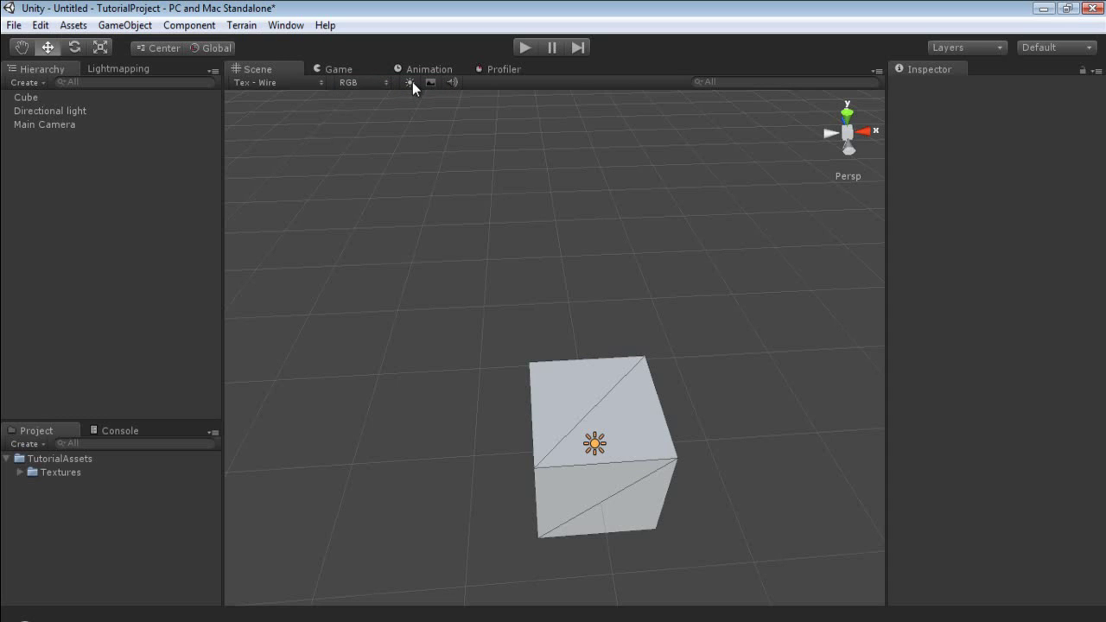
- Turn on scene lighting for the cube and the skybox behind the floor grid, orbiting to look down
{"action": "left_click_drag", "start_coordinate": [483, 147], "coordinate": [220, 187], "text": "alt"}
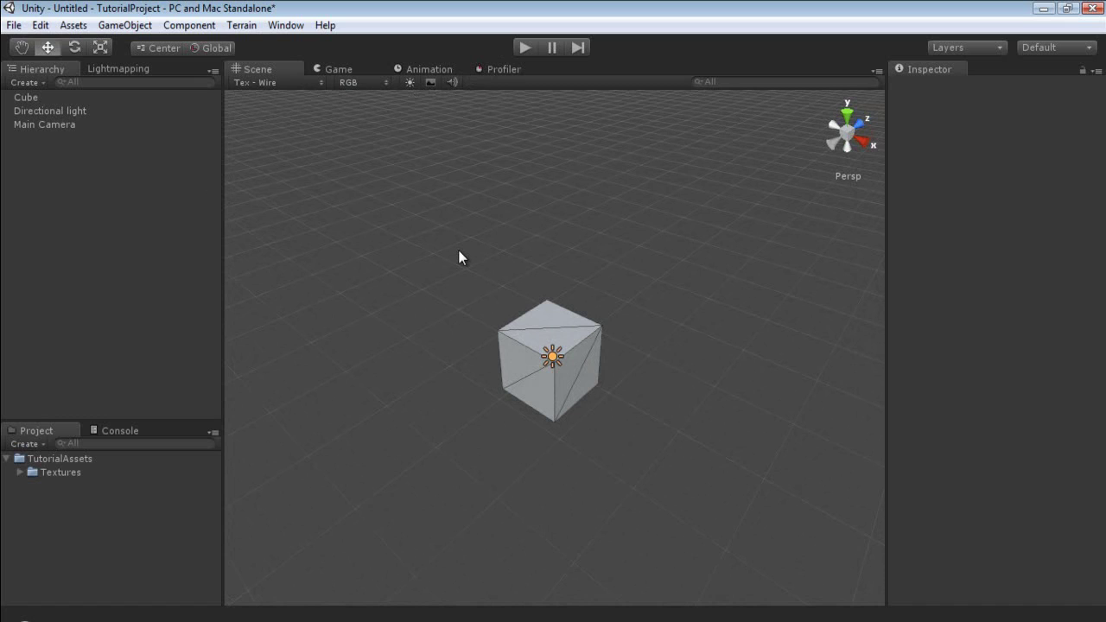
{"action": "left_click", "coordinate": [411, 82]}
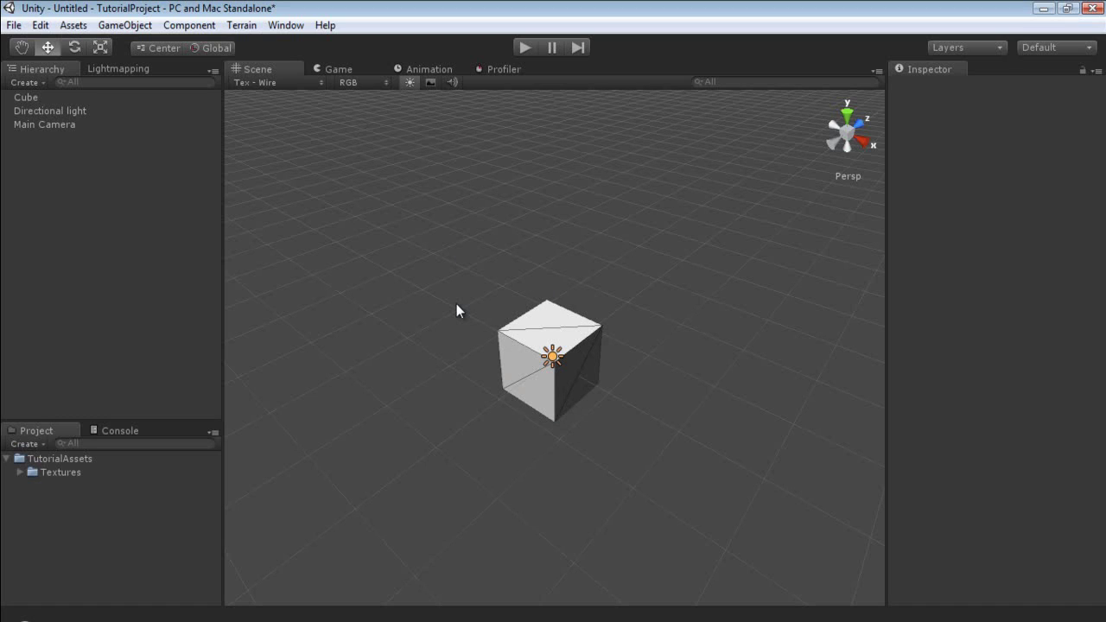
{"action": "left_click", "coordinate": [433, 84]}
{"action": "right_click_drag", "start_coordinate": [438, 296], "coordinate": [432, 233]}
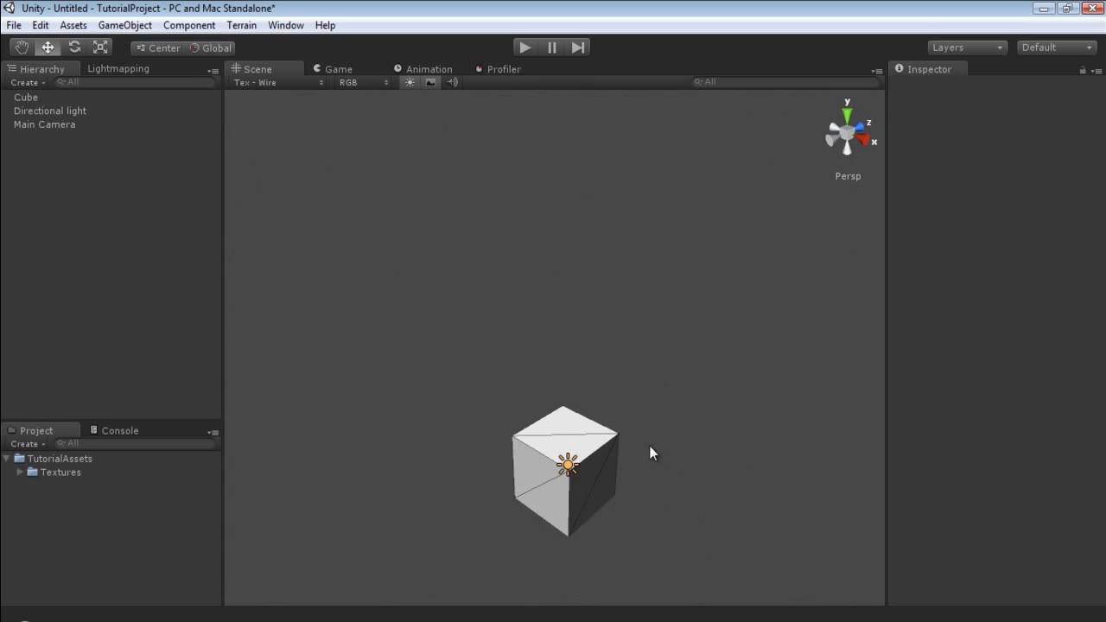
{"action": "left_click", "coordinate": [430, 84]}
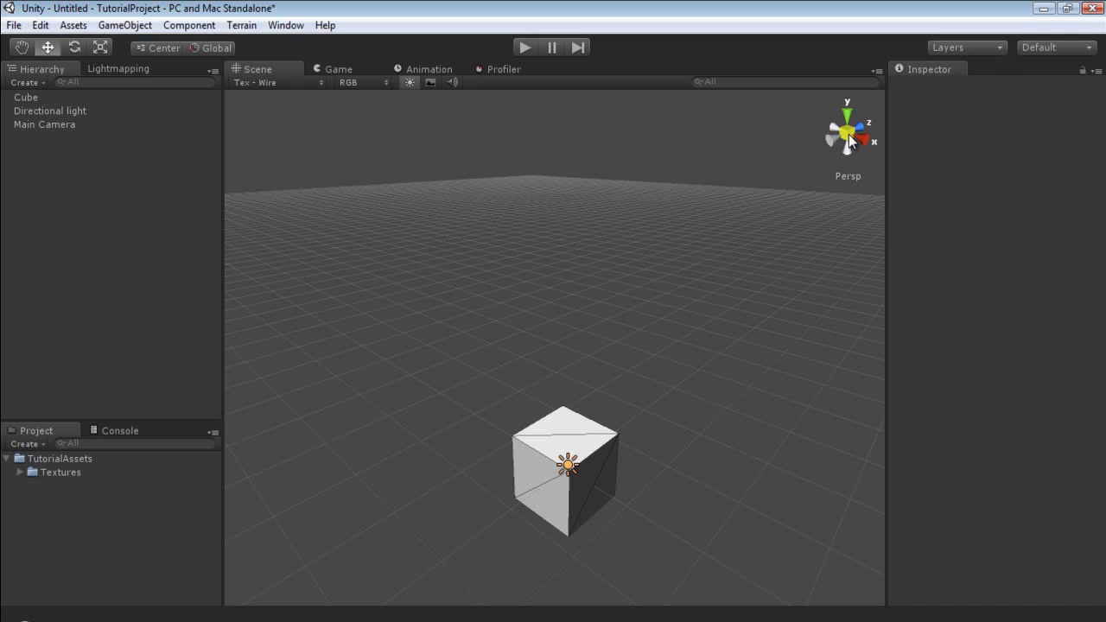
- Snap the Scene view to the preset right, top, front, bottom, left and back views
{"action": "left_click", "coordinate": [848, 134]}
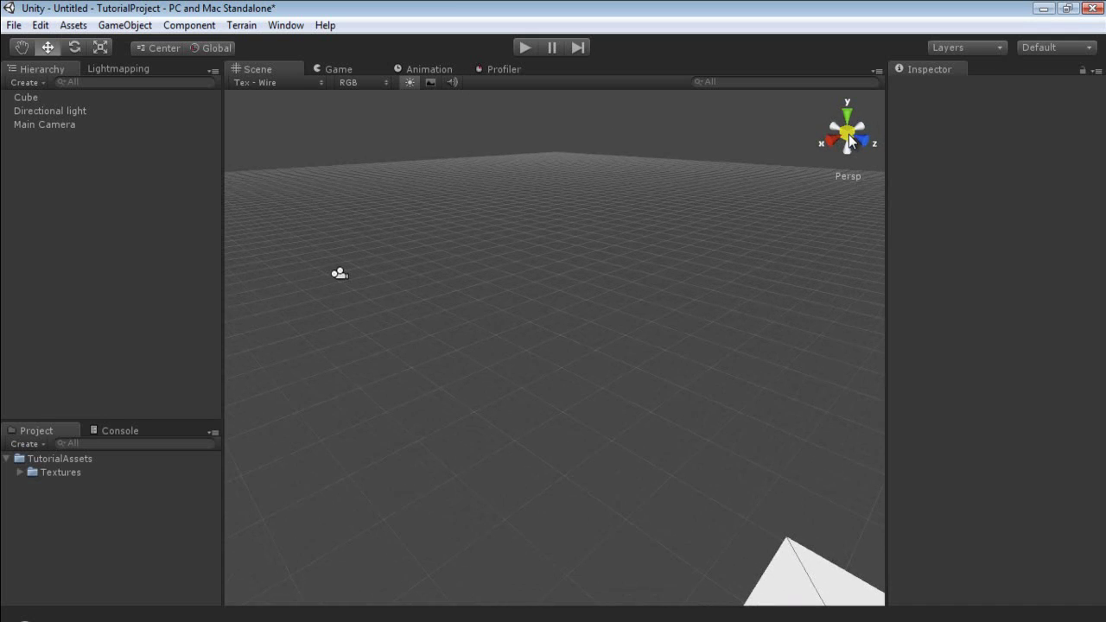
{"action": "right_click_drag", "start_coordinate": [413, 304], "coordinate": [436, 330]}
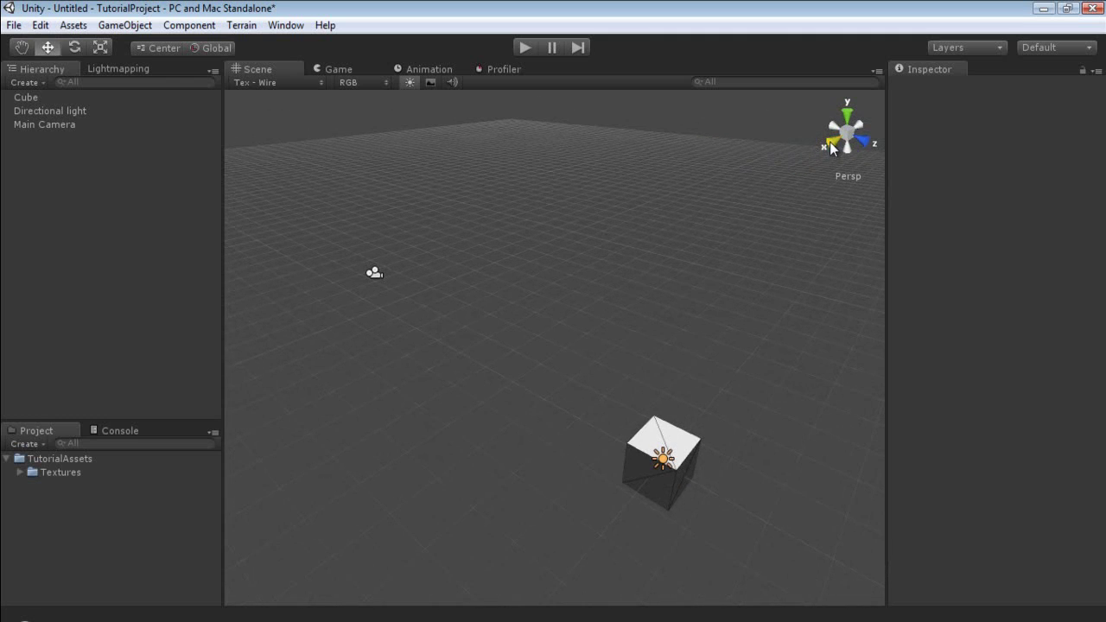
{"action": "left_click", "coordinate": [828, 146]}
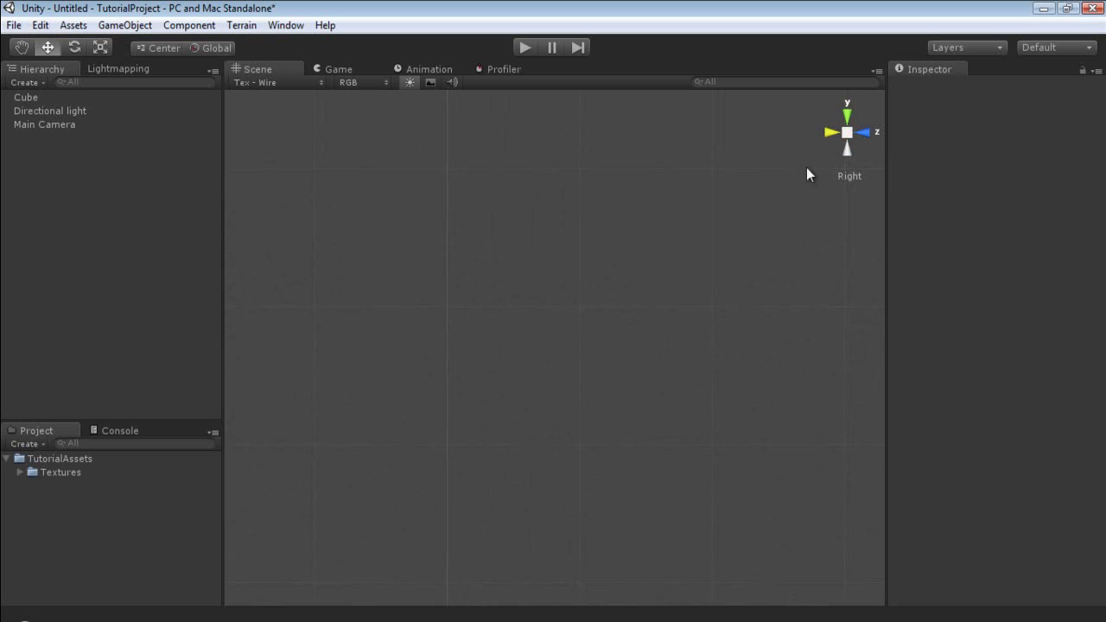
{"action": "middle_click_drag", "start_coordinate": [510, 501], "coordinate": [546, 253]}
{"action": "left_click", "coordinate": [847, 113]}
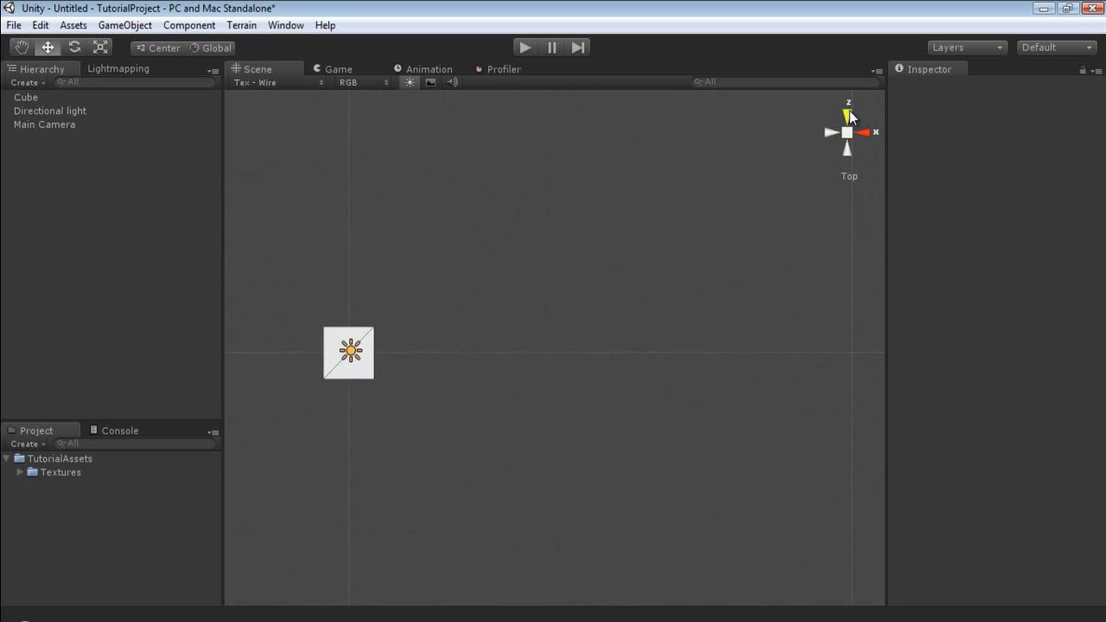
{"action": "left_click", "coordinate": [849, 114]}
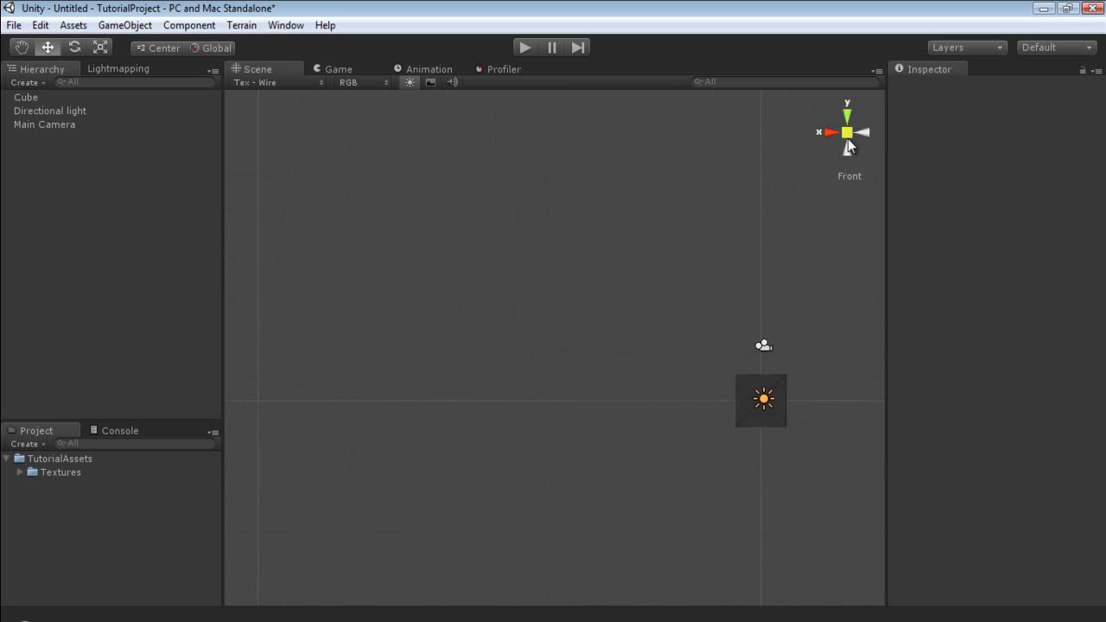
{"action": "left_click", "coordinate": [847, 149]}
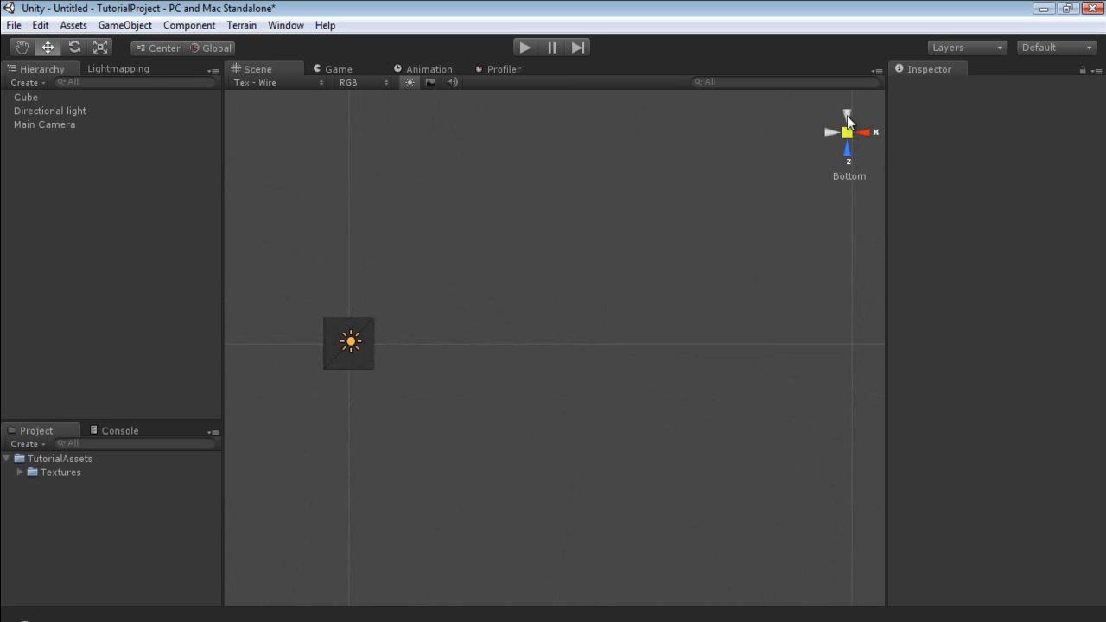
{"action": "left_click", "coordinate": [835, 131]}
{"action": "left_click", "coordinate": [831, 132]}
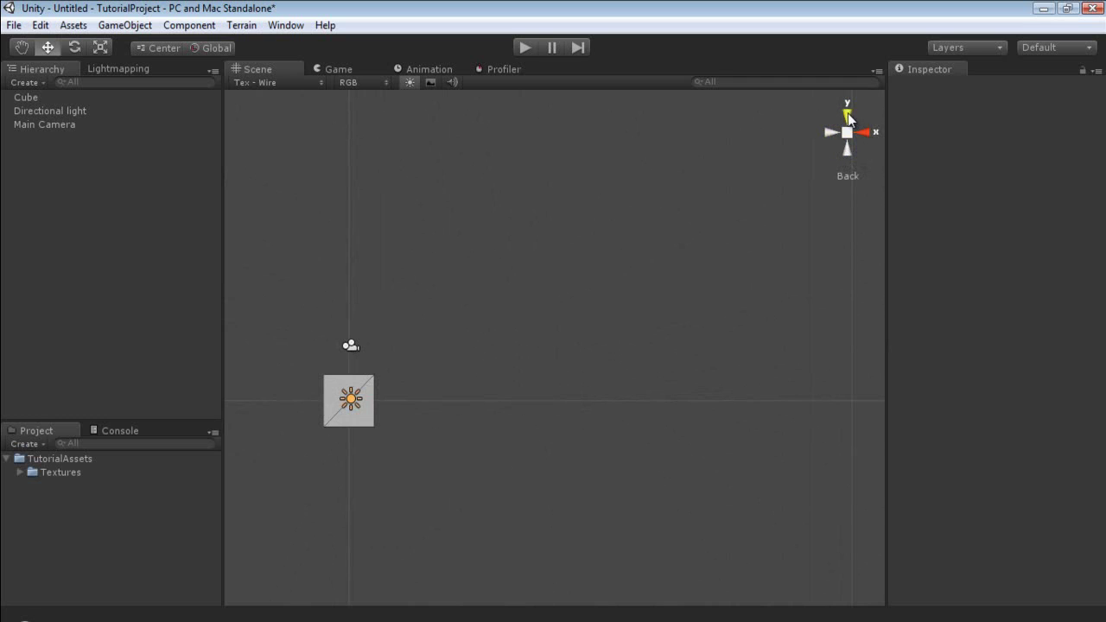
- Orbit and pan around the cube, then switch back to perspective projection
{"action": "left_click_drag", "start_coordinate": [666, 341], "coordinate": [369, 455], "text": "alt"}
{"action": "left_click_drag", "start_coordinate": [536, 305], "coordinate": [845, 176], "text": "alt"}
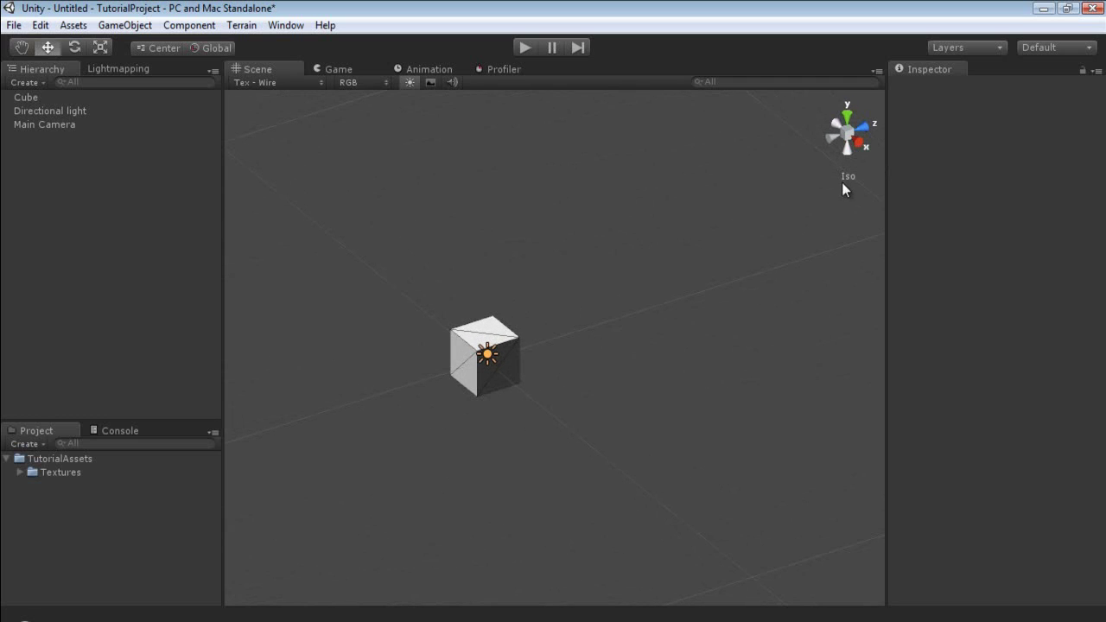
{"action": "left_click_drag", "start_coordinate": [386, 412], "coordinate": [309, 390], "text": "alt"}
{"action": "left_click_drag", "start_coordinate": [527, 371], "coordinate": [636, 296]}
{"action": "left_click_drag", "start_coordinate": [391, 339], "coordinate": [447, 394]}
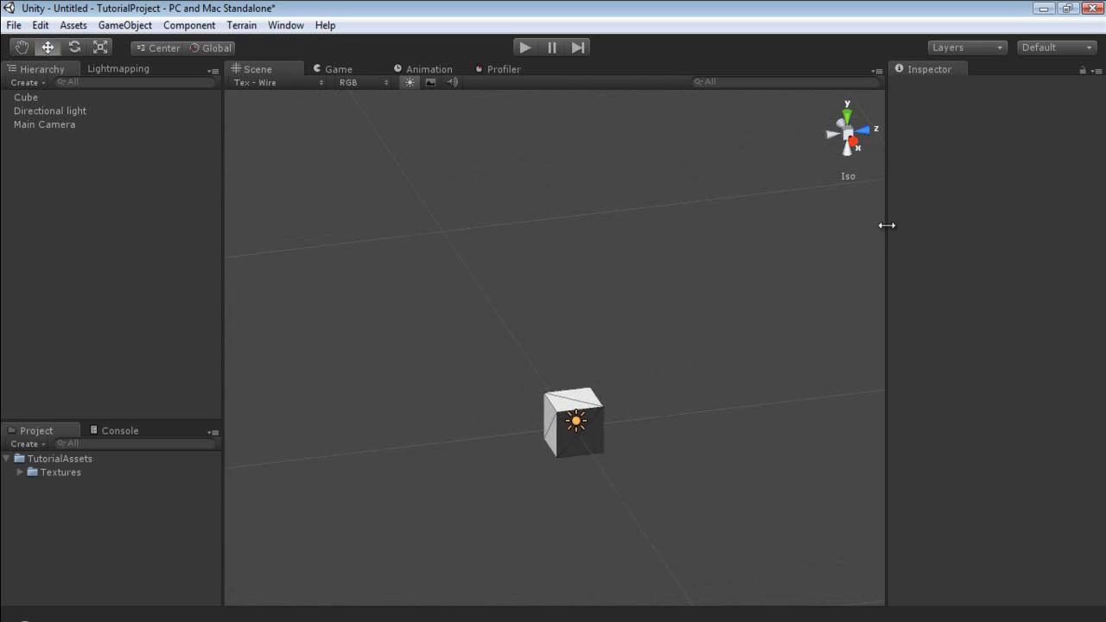
{"action": "left_click", "coordinate": [847, 134]}
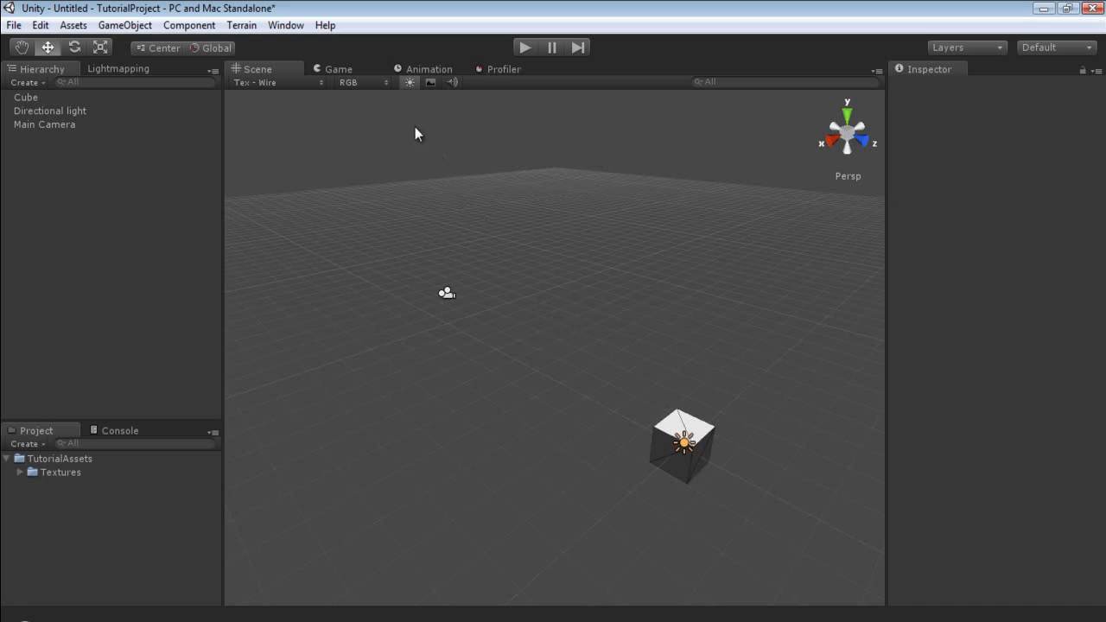
- Show the Game view and preview it at 5:4 aspect
{"action": "left_click", "coordinate": [349, 67]}
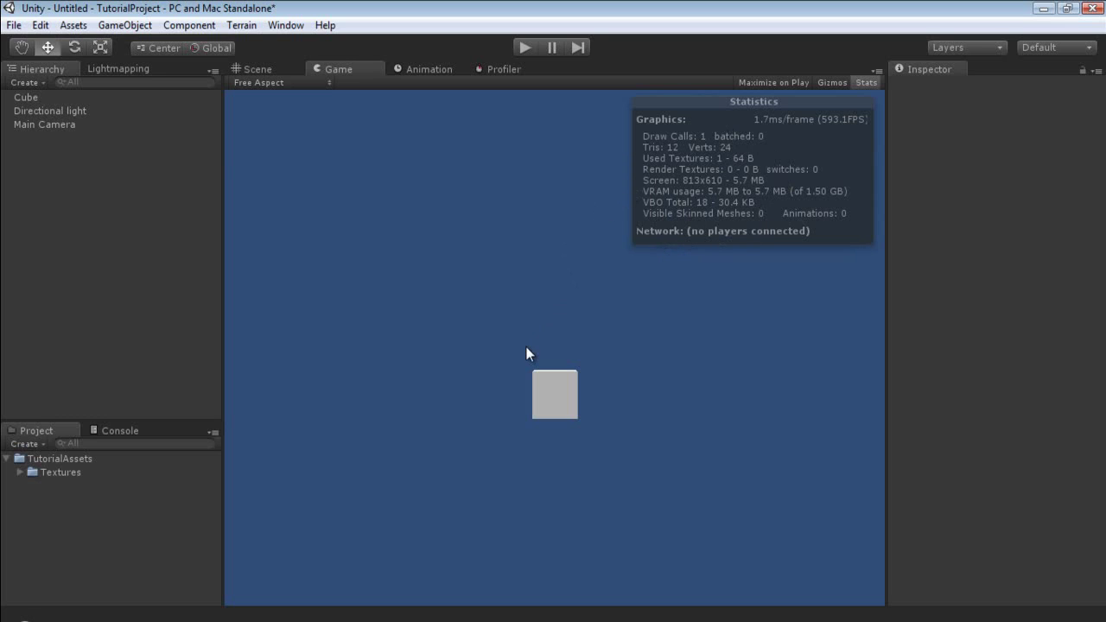
{"action": "left_click", "coordinate": [323, 83]}
{"action": "left_click", "coordinate": [593, 203]}
{"action": "left_click", "coordinate": [263, 82]}
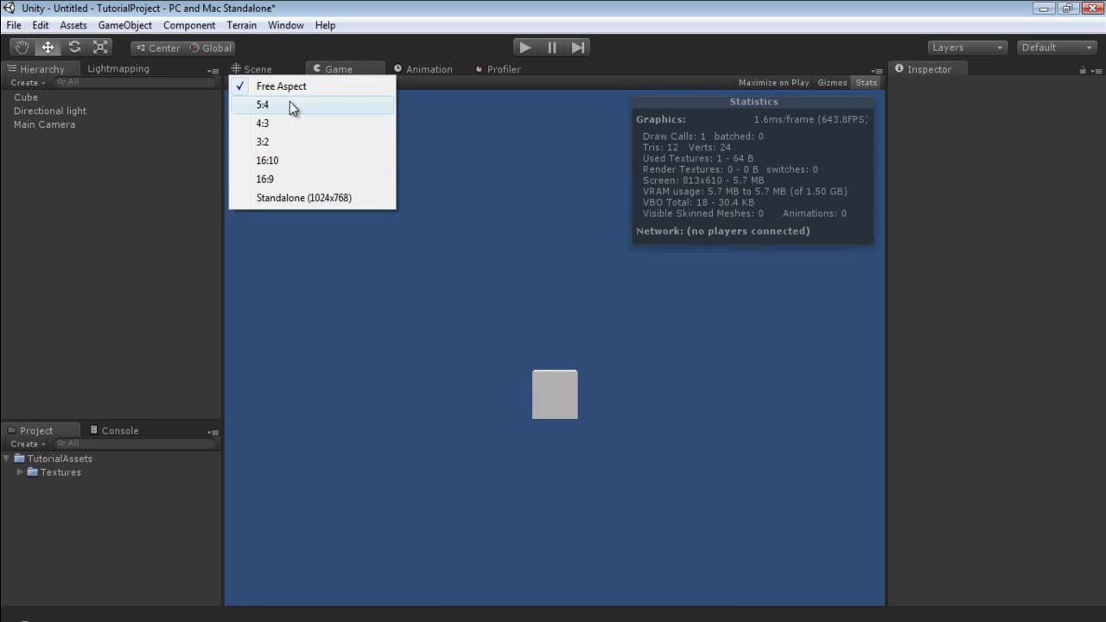
{"action": "left_click", "coordinate": [290, 104]}
- Preview at 4:3 and Standalone (1024x768), then return to Free Aspect
{"action": "left_click", "coordinate": [293, 83]}
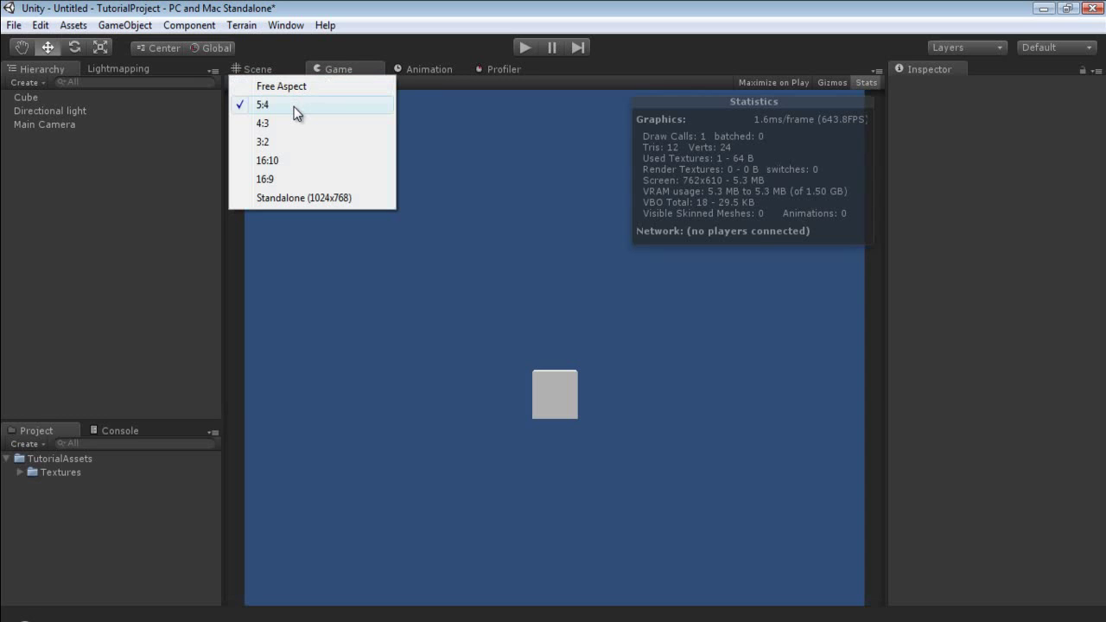
{"action": "left_click", "coordinate": [295, 124]}
{"action": "left_click", "coordinate": [288, 83]}
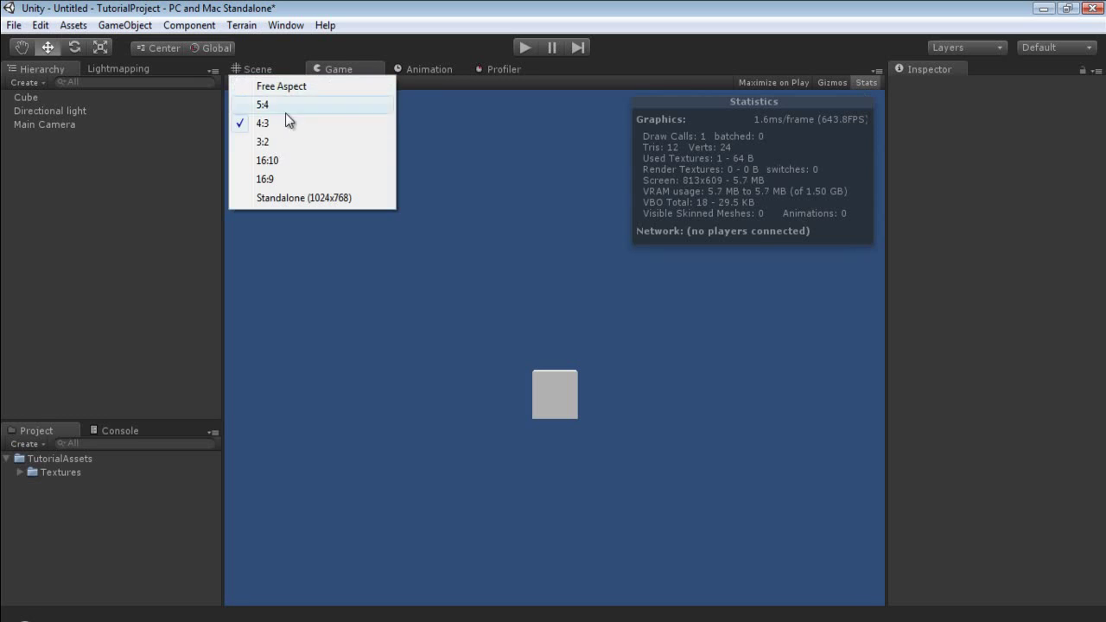
{"action": "left_click", "coordinate": [300, 197]}
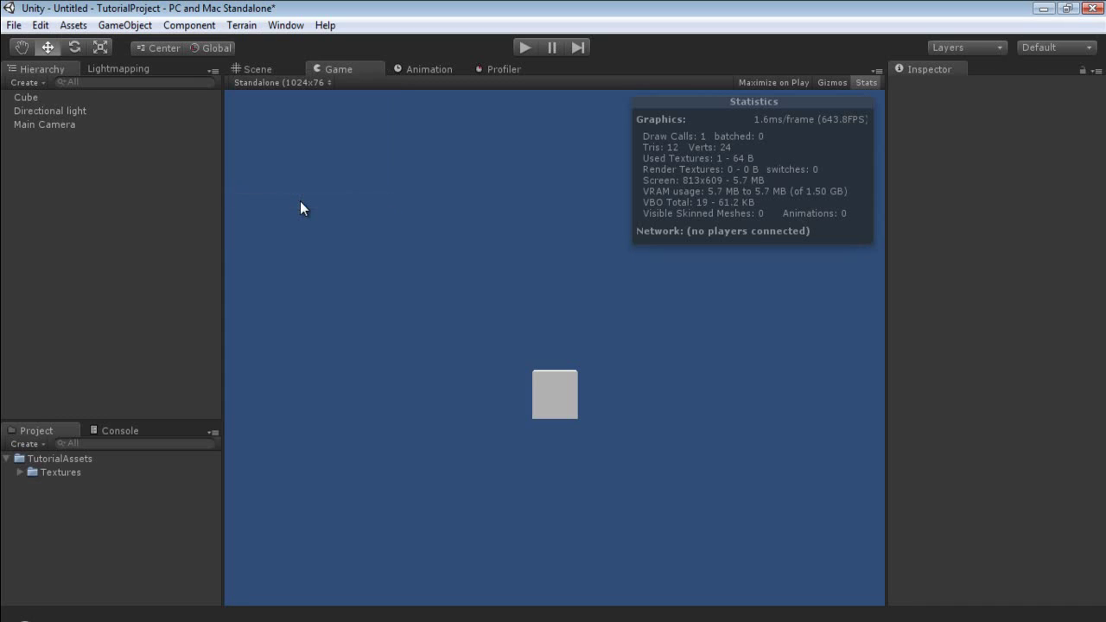
{"action": "left_click", "coordinate": [304, 86]}
{"action": "left_click", "coordinate": [304, 86]}
- Move from the Animation editor to the Profiler tab
{"action": "left_click", "coordinate": [418, 74]}
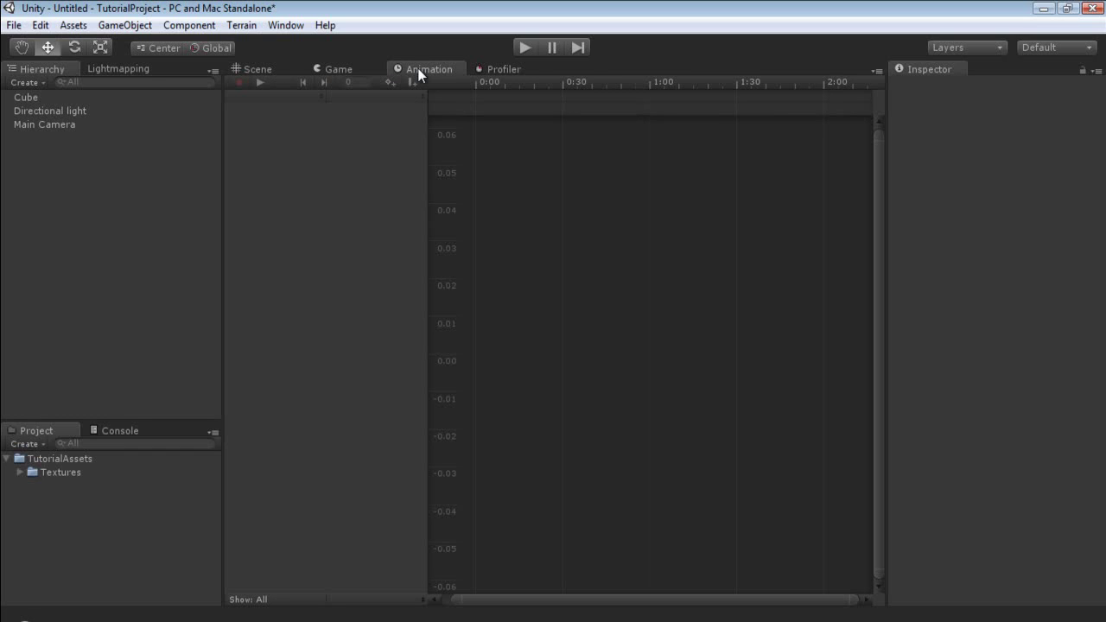
{"action": "scroll", "coordinate": [581, 343], "scroll_direction": "up", "scroll_amount": 3}
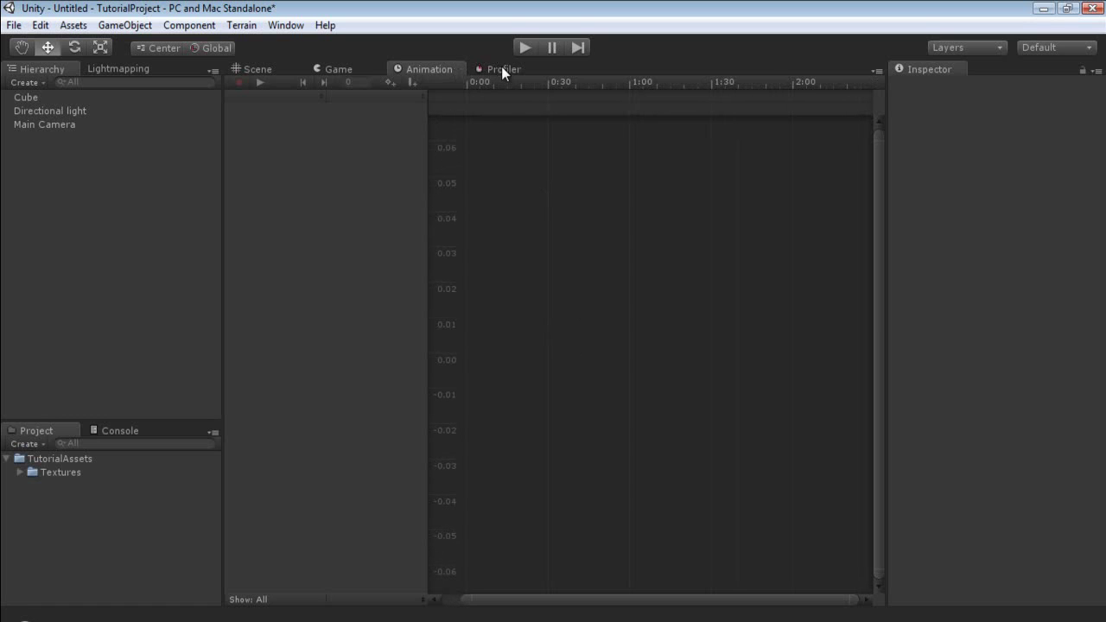
{"action": "left_click", "coordinate": [505, 73]}
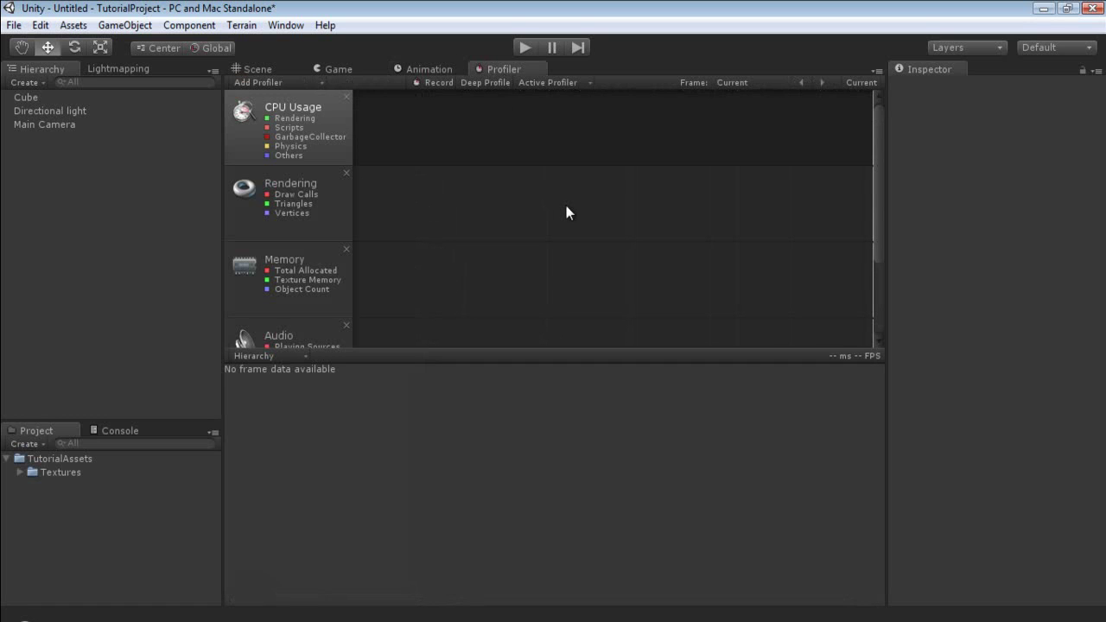
- Record CPU profiling data during a play session, then stop play mode
{"action": "left_click", "coordinate": [523, 43]}
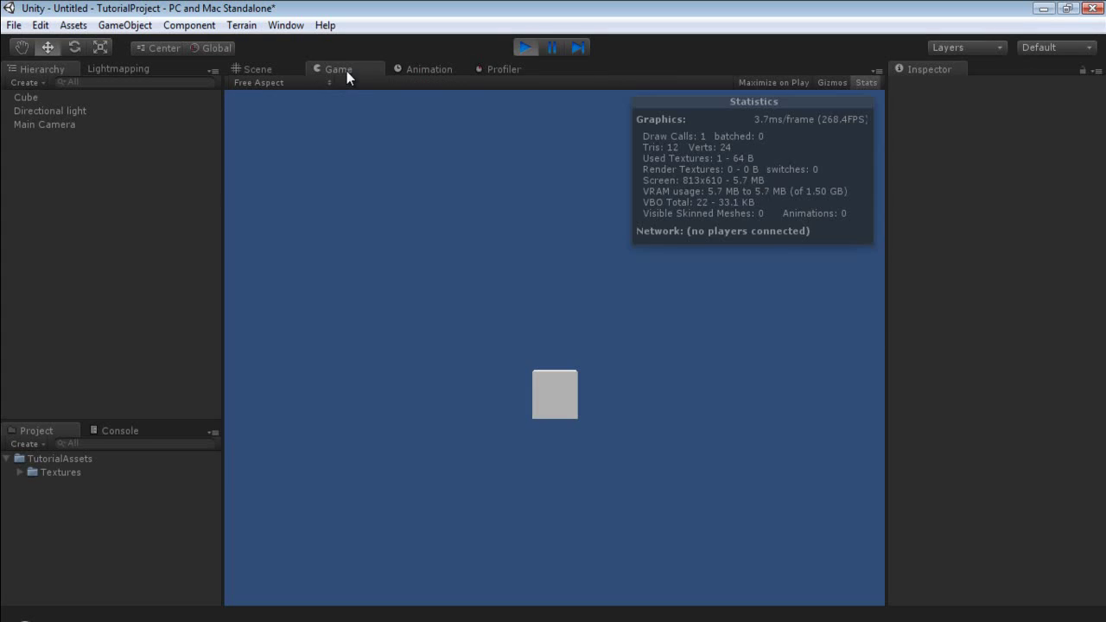
{"action": "left_click", "coordinate": [501, 70]}
{"action": "scroll", "coordinate": [566, 210], "scroll_direction": "down", "scroll_amount": 2}
{"action": "scroll", "coordinate": [566, 210], "scroll_direction": "up", "scroll_amount": 2}
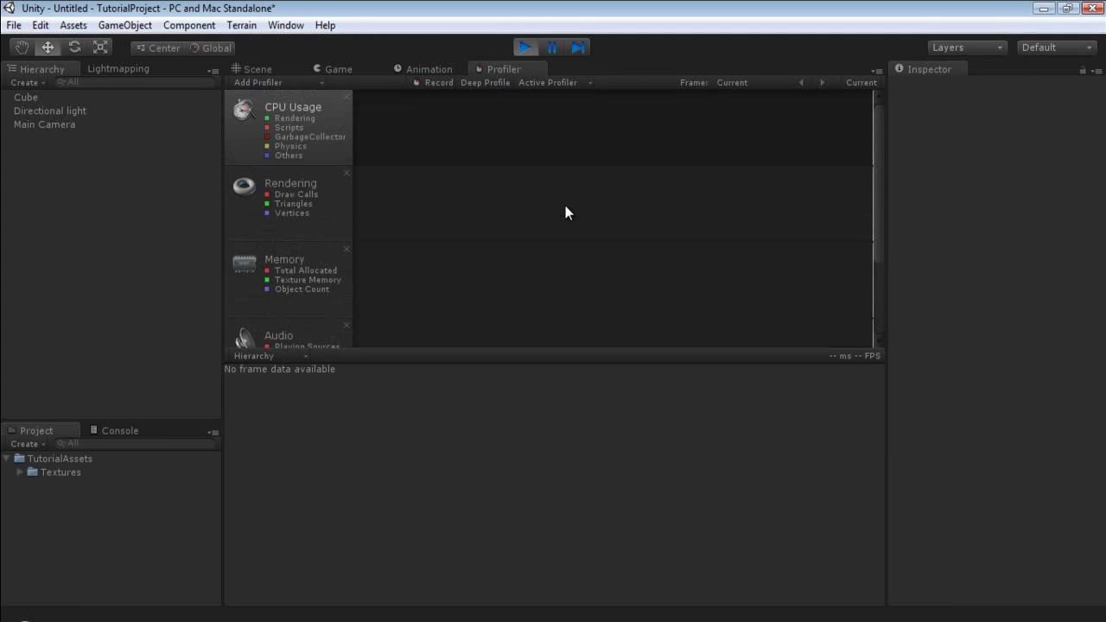
{"action": "left_click", "coordinate": [436, 83]}
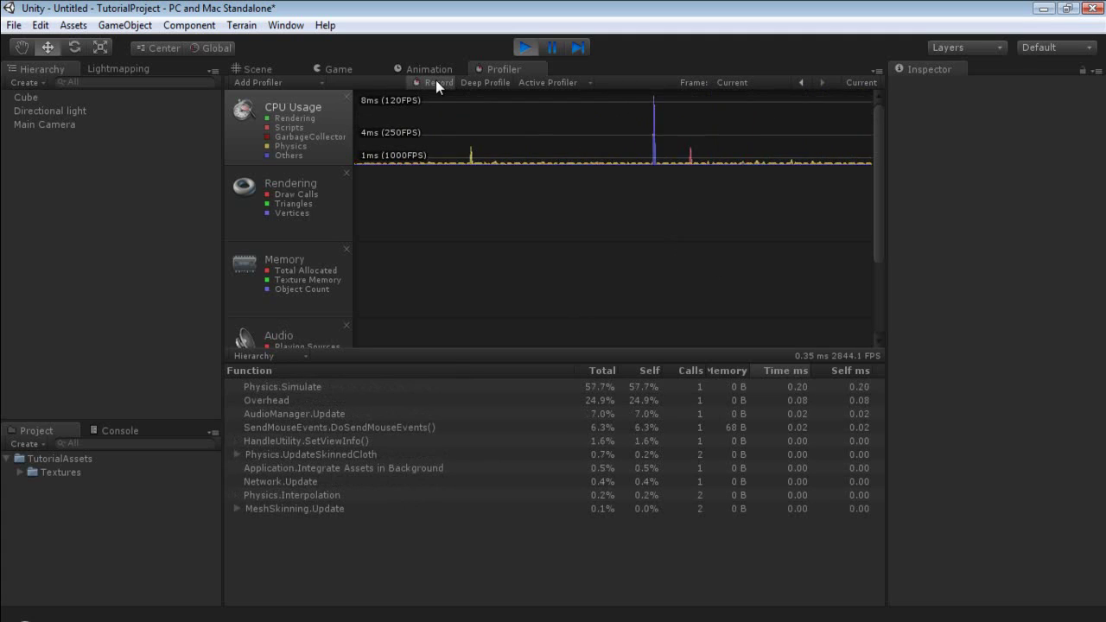
{"action": "left_click", "coordinate": [521, 49]}
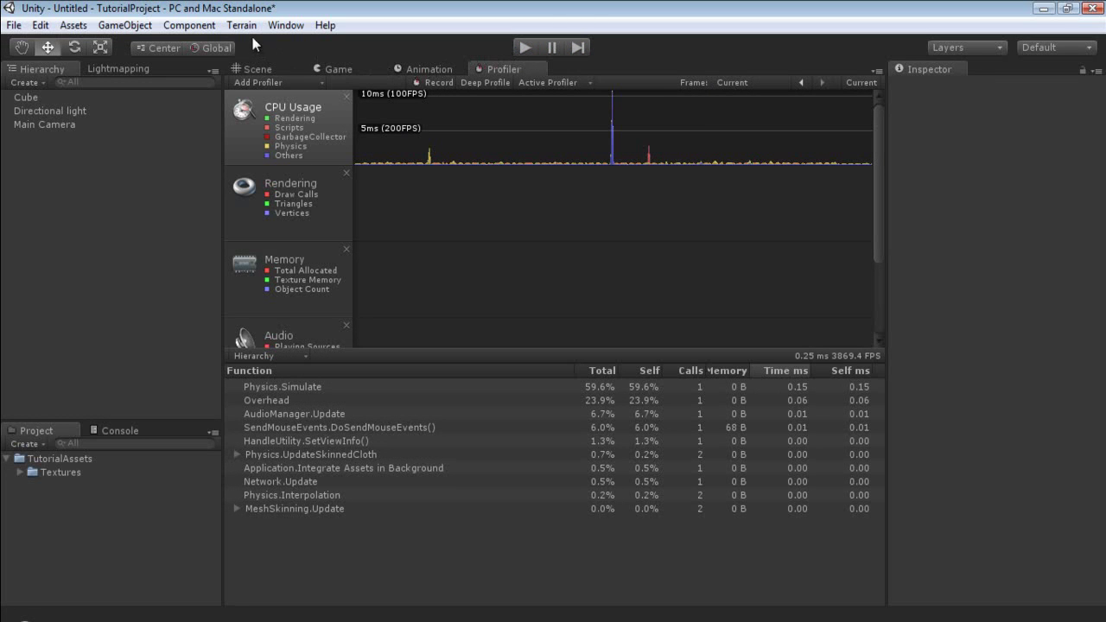
{"action": "left_click", "coordinate": [274, 25]}
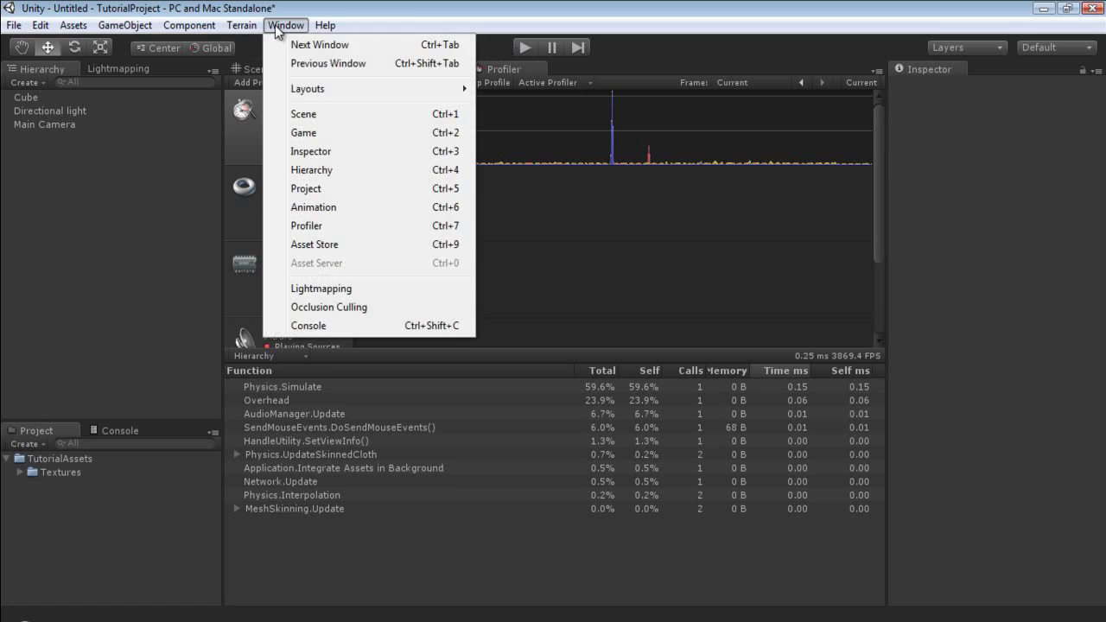
{"action": "left_click", "coordinate": [348, 245]}
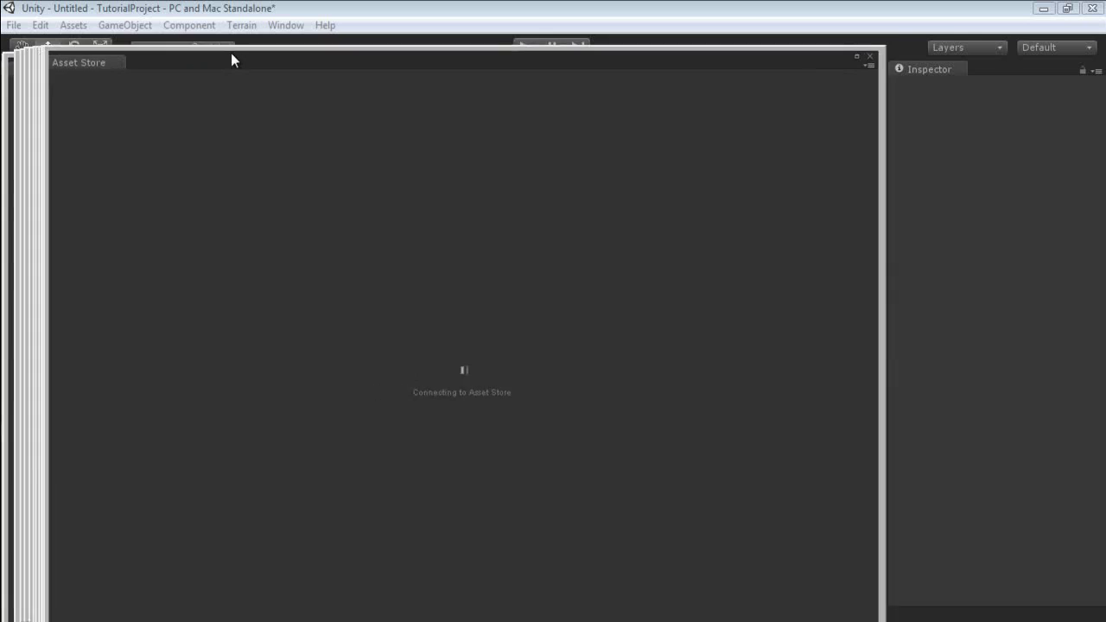
{"action": "left_click_drag", "start_coordinate": [267, 33], "coordinate": [271, 22]}
{"action": "left_click_drag", "start_coordinate": [115, 27], "coordinate": [124, 53]}
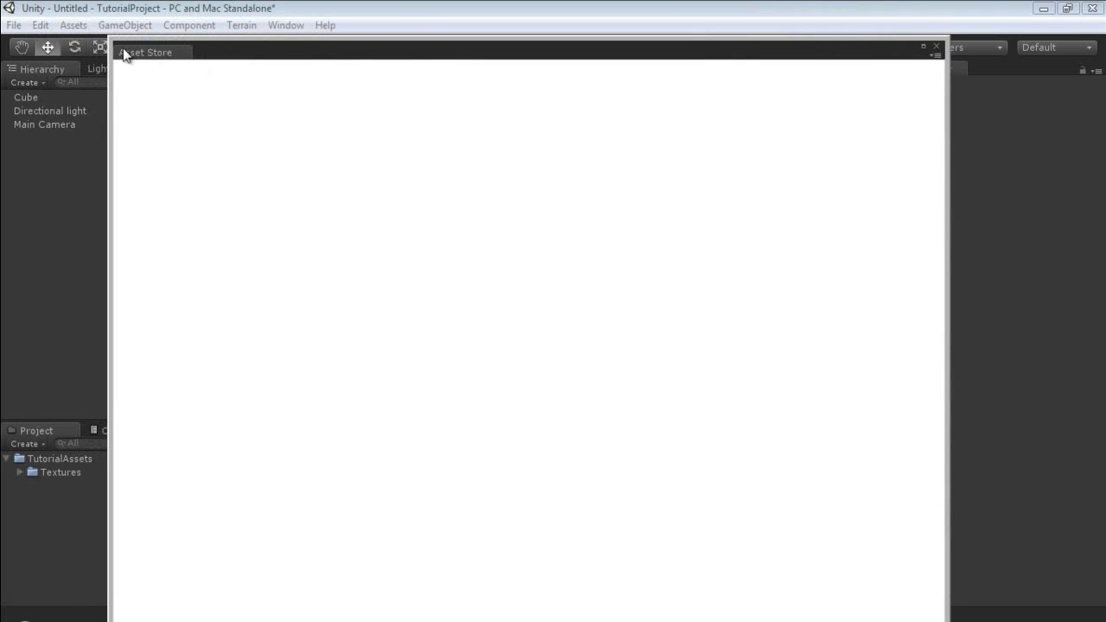
{"action": "left_click_drag", "start_coordinate": [352, 54], "coordinate": [361, 11]}
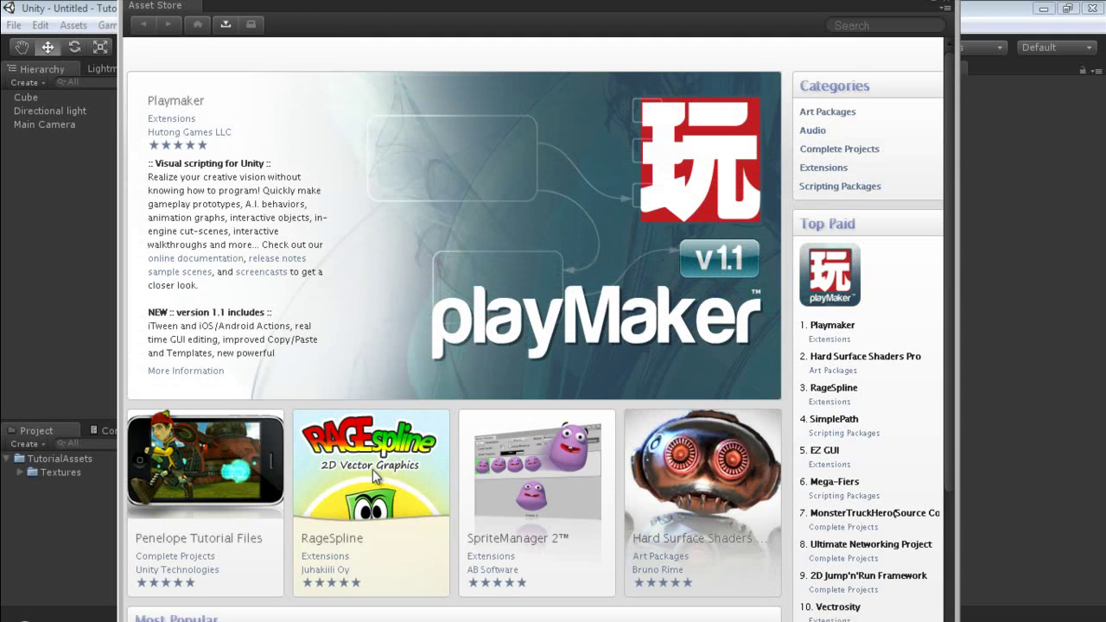
{"action": "left_click_drag", "start_coordinate": [948, 106], "coordinate": [956, 58]}
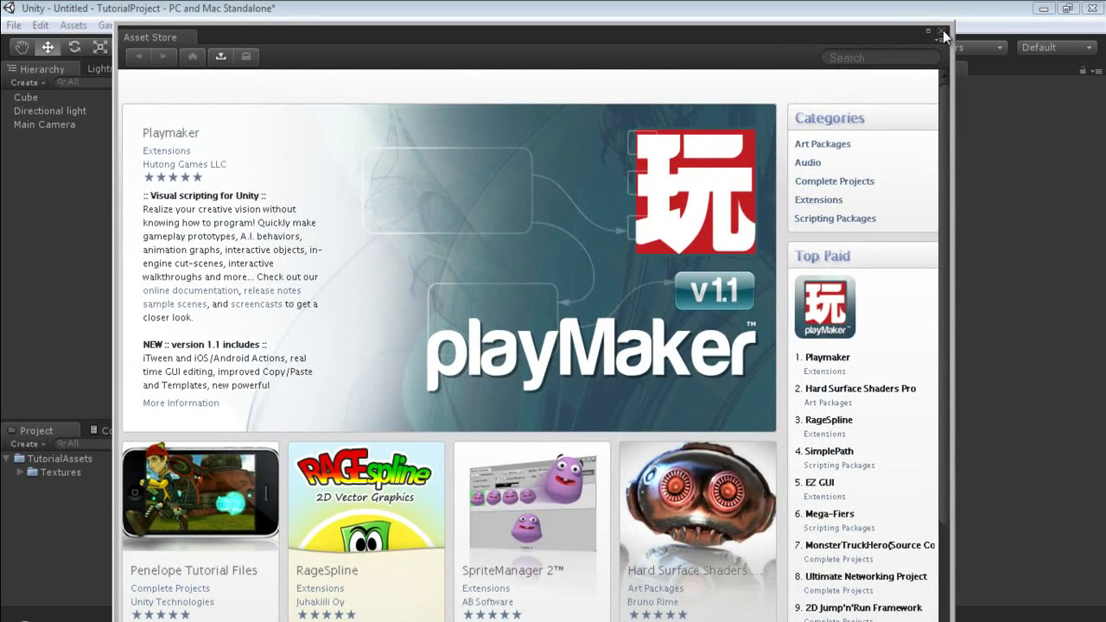
{"action": "left_click", "coordinate": [940, 31]}
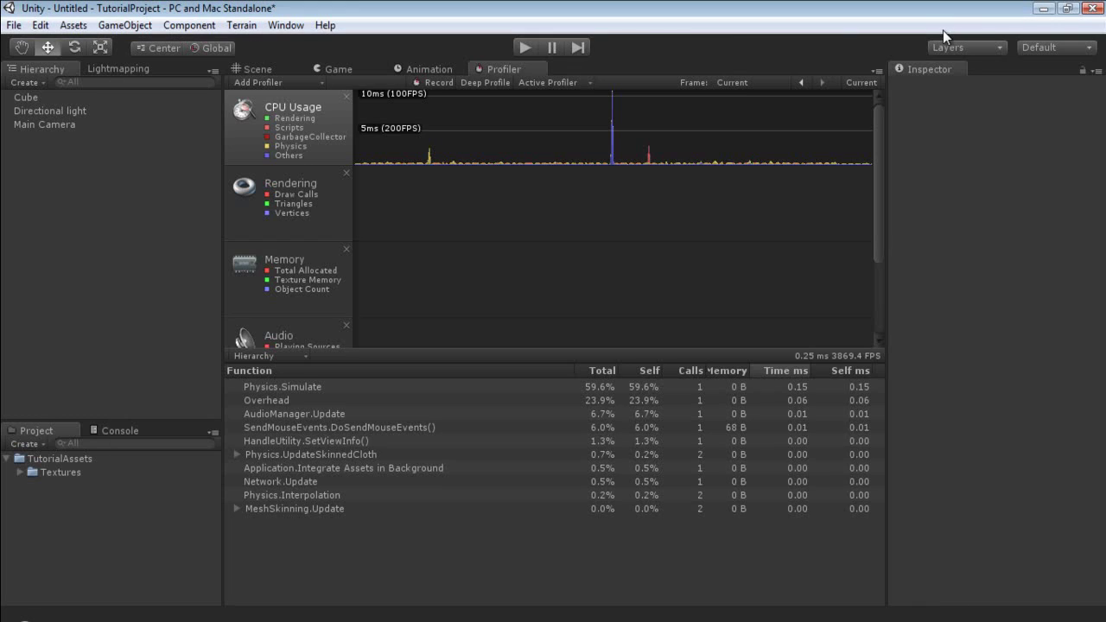
- Bring the Scene view back from the Game tab and pan it toward the upper left
{"action": "left_click", "coordinate": [336, 71]}
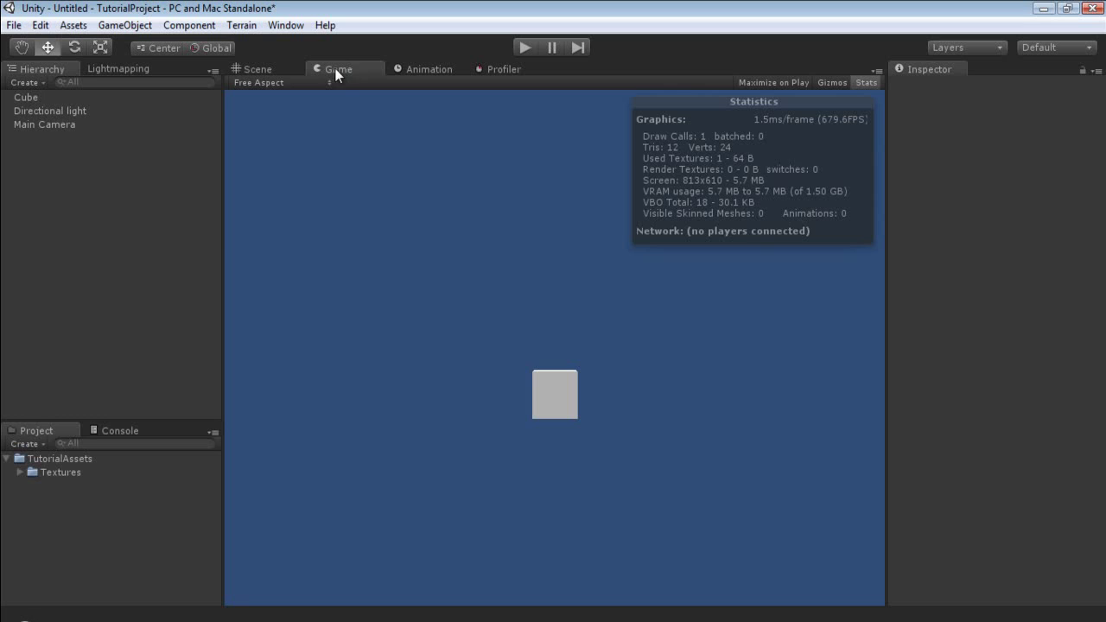
{"action": "left_click", "coordinate": [259, 70]}
{"action": "middle_click_drag", "start_coordinate": [650, 400], "coordinate": [510, 326]}
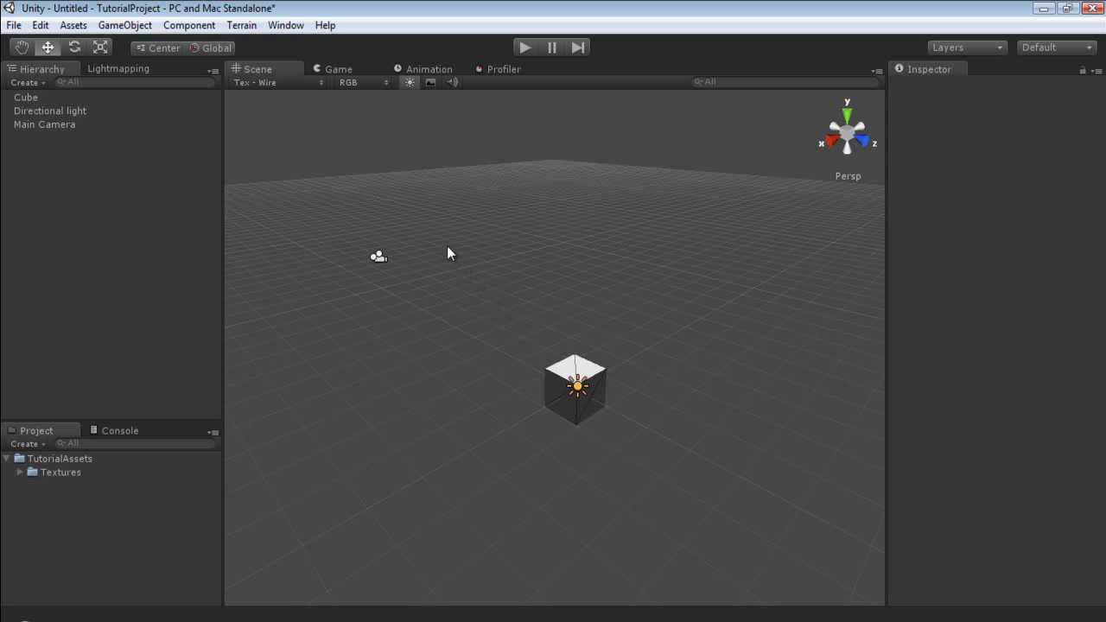
{"action": "left_click", "coordinate": [124, 68]}
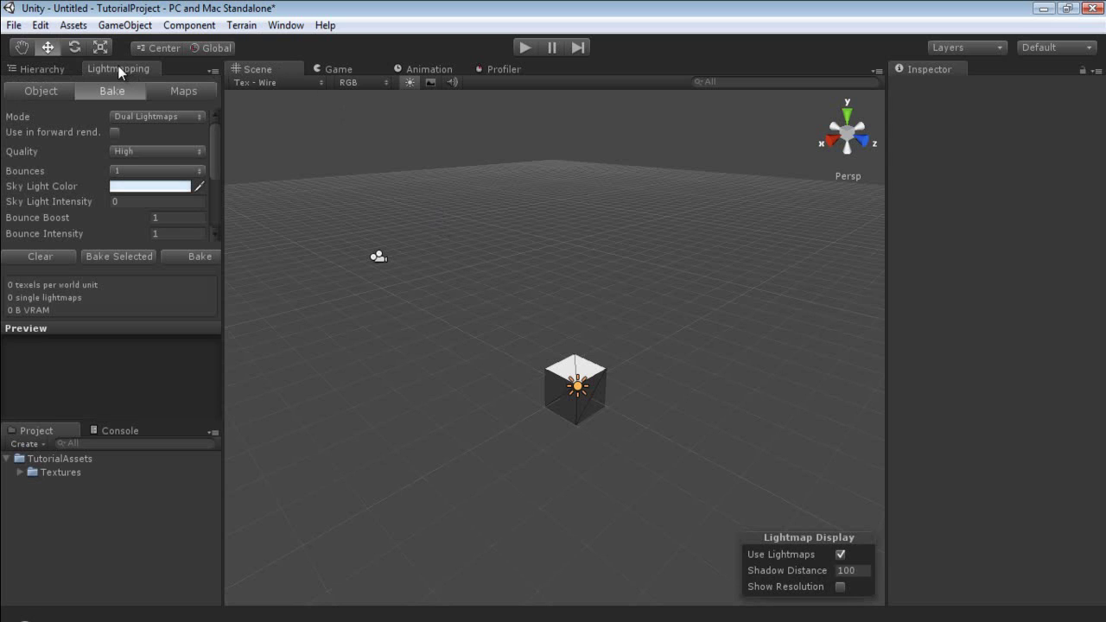
- Undock the Console and redock it under the Scene view, with the Hierarchy showing again
{"action": "left_click", "coordinate": [121, 430]}
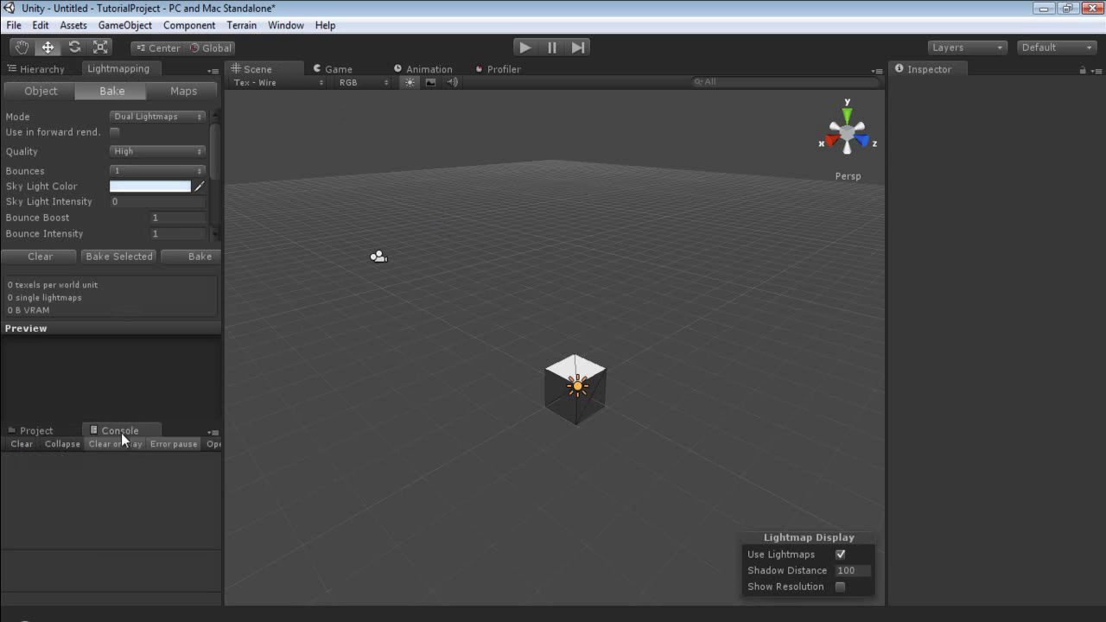
{"action": "left_click", "coordinate": [38, 68]}
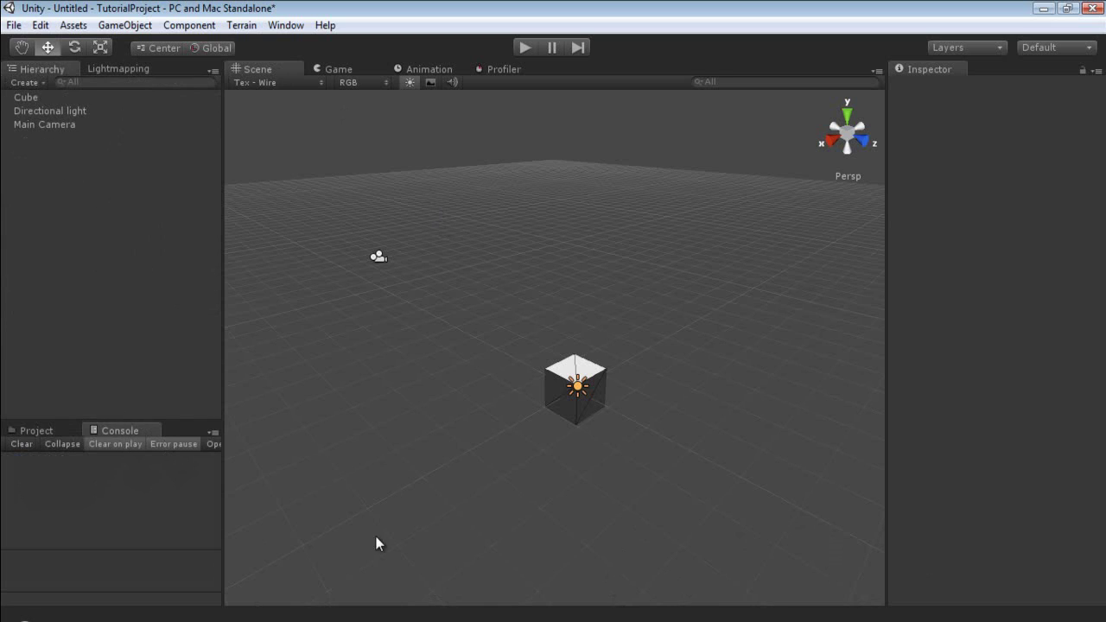
{"action": "left_click_drag", "start_coordinate": [108, 429], "coordinate": [539, 352]}
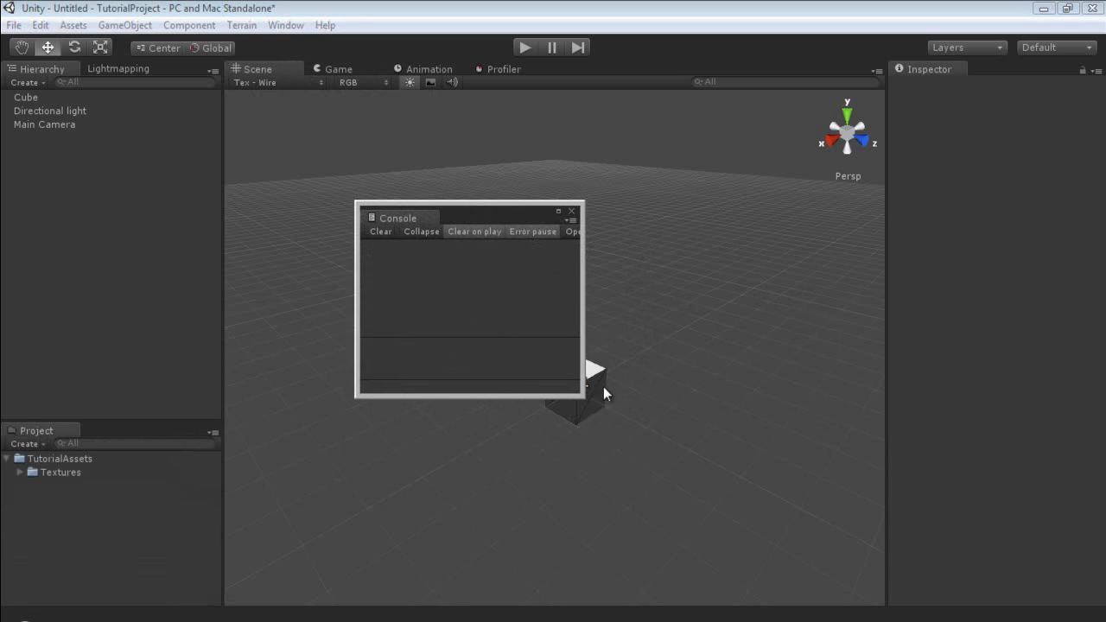
{"action": "left_click_drag", "start_coordinate": [404, 216], "coordinate": [543, 576]}
{"action": "left_click_drag", "start_coordinate": [543, 422], "coordinate": [556, 508]}
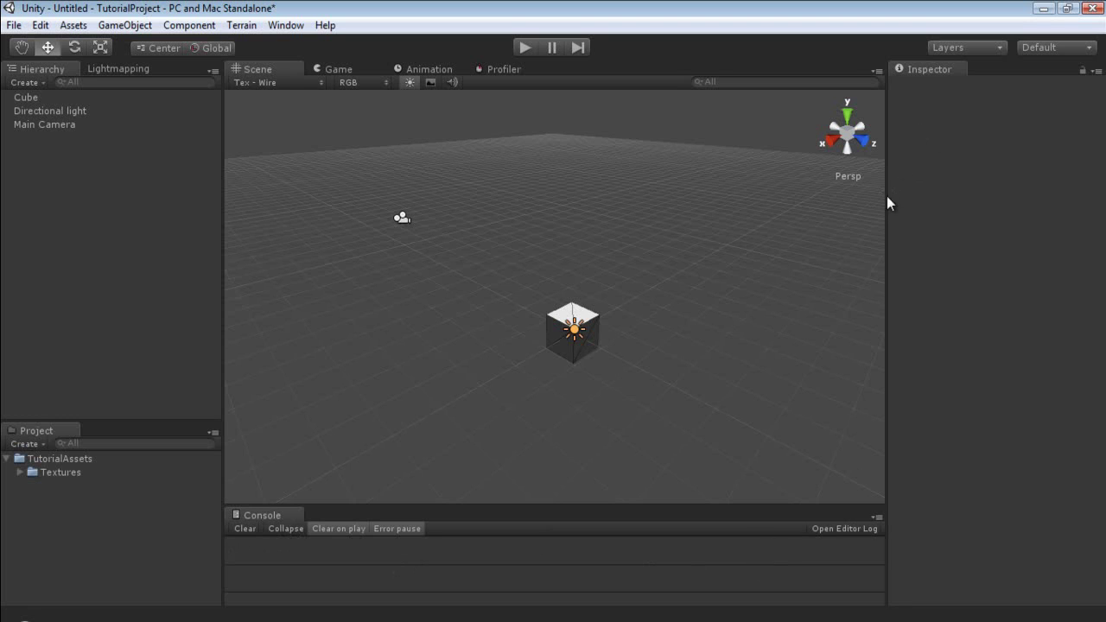
- Drag panel dividers to widen the Scene view and move the Console beside the Project panel
{"action": "left_click_drag", "start_coordinate": [887, 200], "coordinate": [945, 204]}
{"action": "left_click_drag", "start_coordinate": [886, 263], "coordinate": [1025, 259]}
{"action": "left_click_drag", "start_coordinate": [217, 239], "coordinate": [82, 244]}
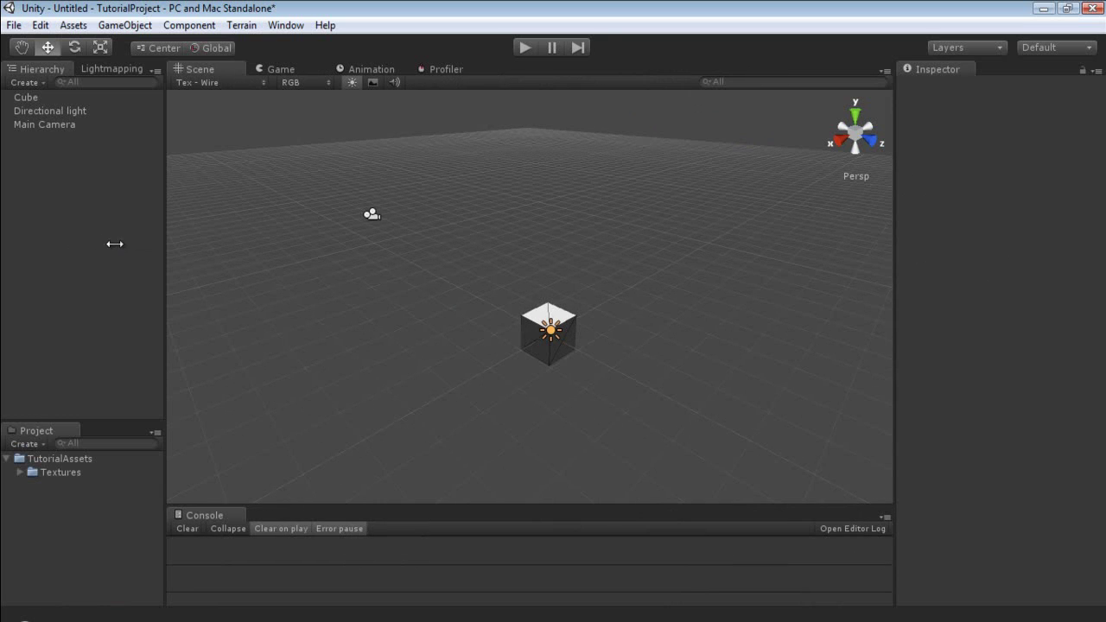
{"action": "left_click_drag", "start_coordinate": [205, 515], "coordinate": [147, 456]}
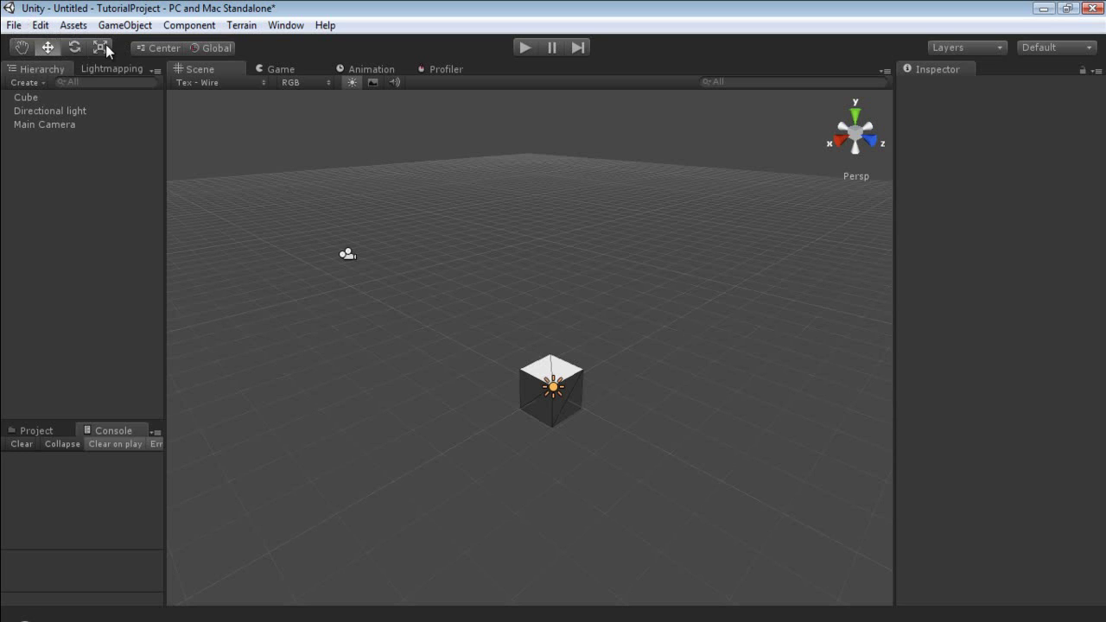
- Pan the view, select the Cube, drag it along Z, X and Y, then undo the raise
{"action": "left_click", "coordinate": [21, 48]}
{"action": "left_click_drag", "start_coordinate": [521, 474], "coordinate": [421, 398]}
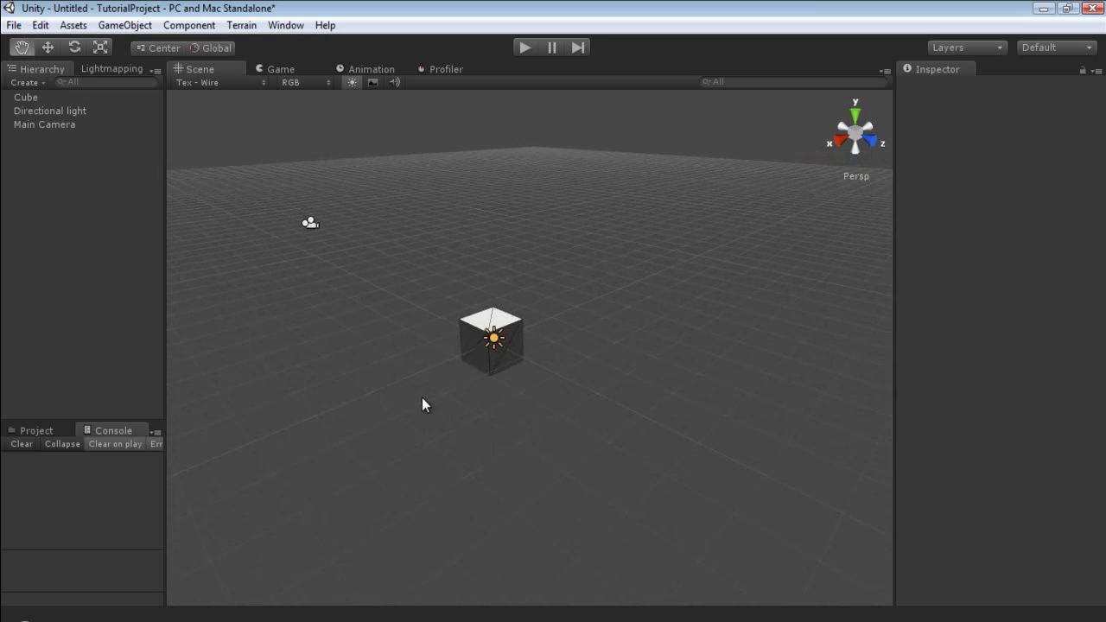
{"action": "left_click", "coordinate": [48, 47]}
{"action": "left_click", "coordinate": [514, 355]}
{"action": "left_click_drag", "start_coordinate": [535, 369], "coordinate": [512, 382]}
{"action": "left_click_drag", "start_coordinate": [441, 349], "coordinate": [454, 371]}
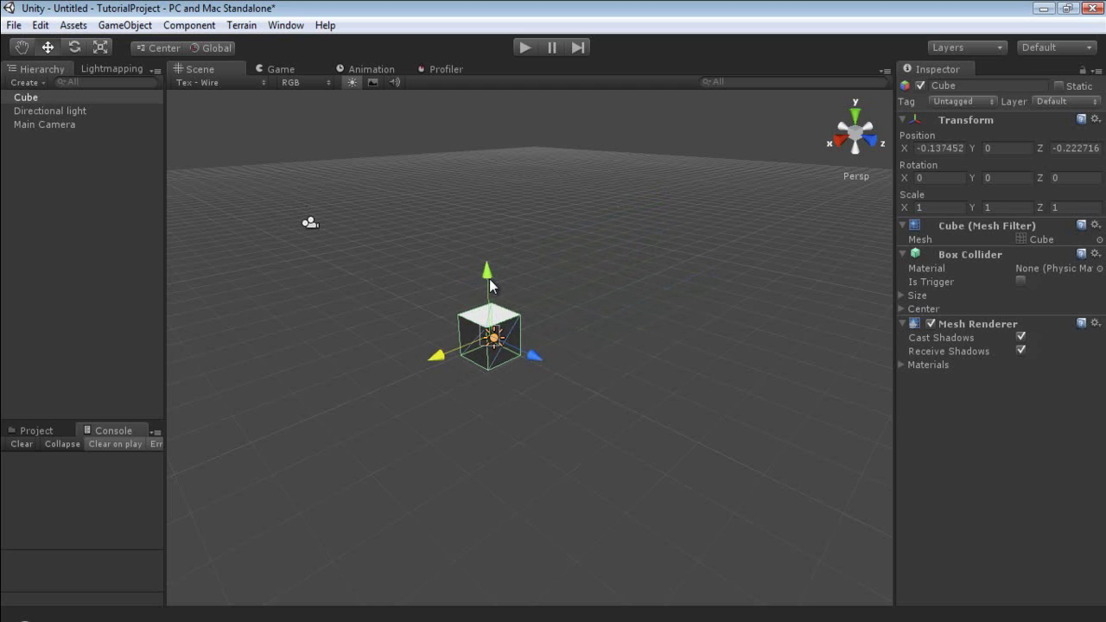
{"action": "left_click_drag", "start_coordinate": [489, 280], "coordinate": [487, 206]}
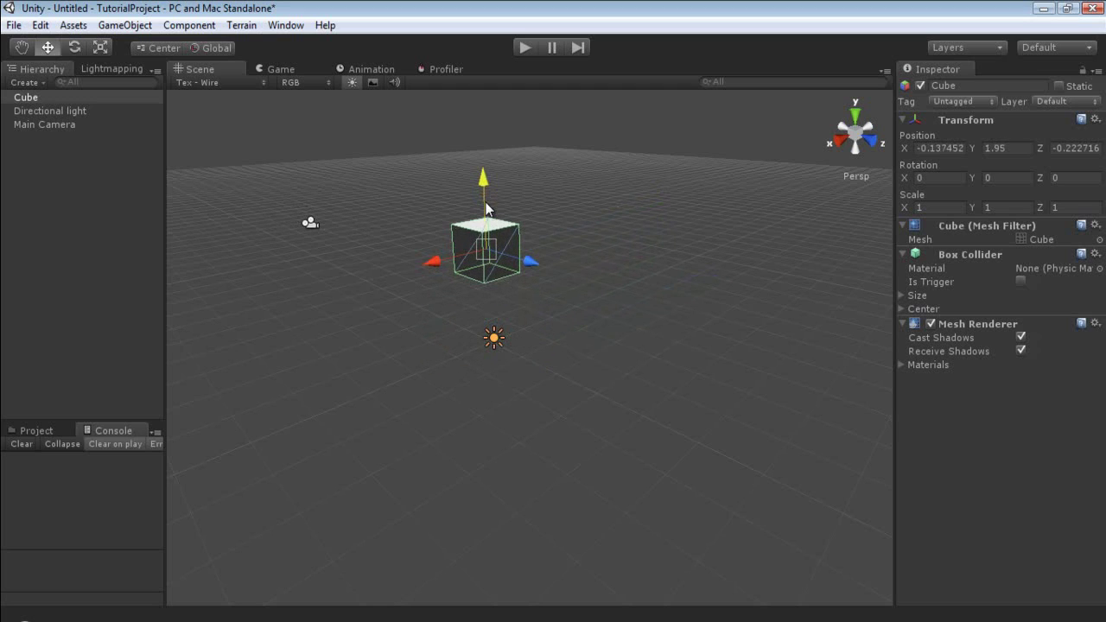
{"action": "key", "text": "ctrl+z"}
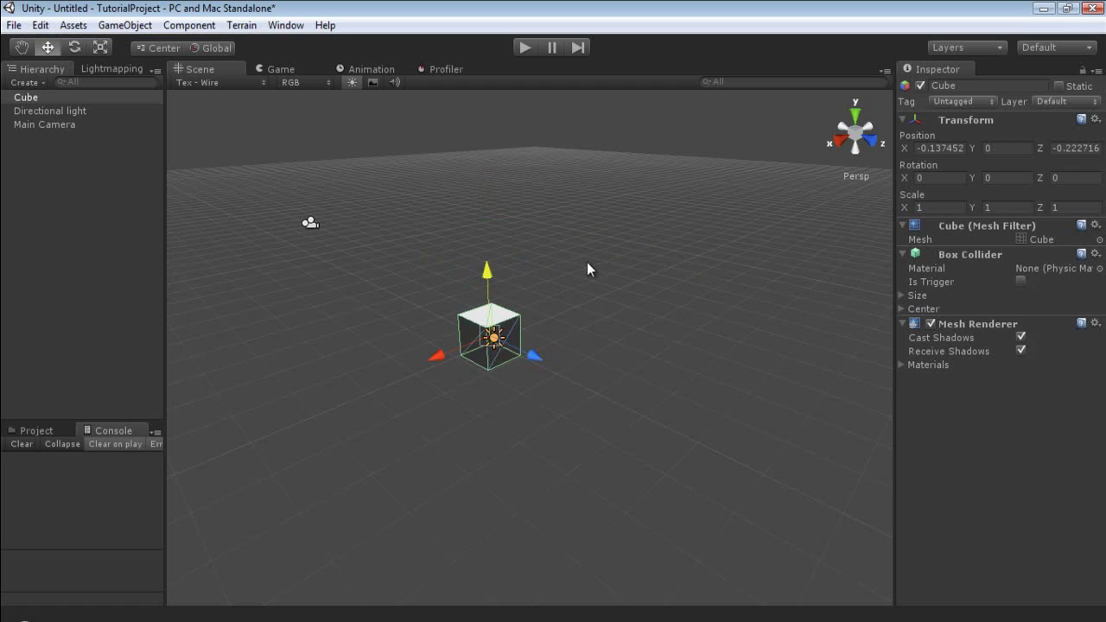
- Rotate the Cube around Y, around Z and freely, undoing each rotation
{"action": "left_click", "coordinate": [75, 49]}
{"action": "mouse_move", "coordinate": [481, 365]}
{"action": "left_mouse_down"}
{"action": "mouse_move", "coordinate": [538, 354]}
{"action": "mouse_move", "coordinate": [480, 367]}
{"action": "left_mouse_up"}
{"action": "key", "text": "ctrl+z"}
{"action": "left_click_drag", "start_coordinate": [460, 295], "coordinate": [609, 273]}
{"action": "key", "text": "ctrl+z"}
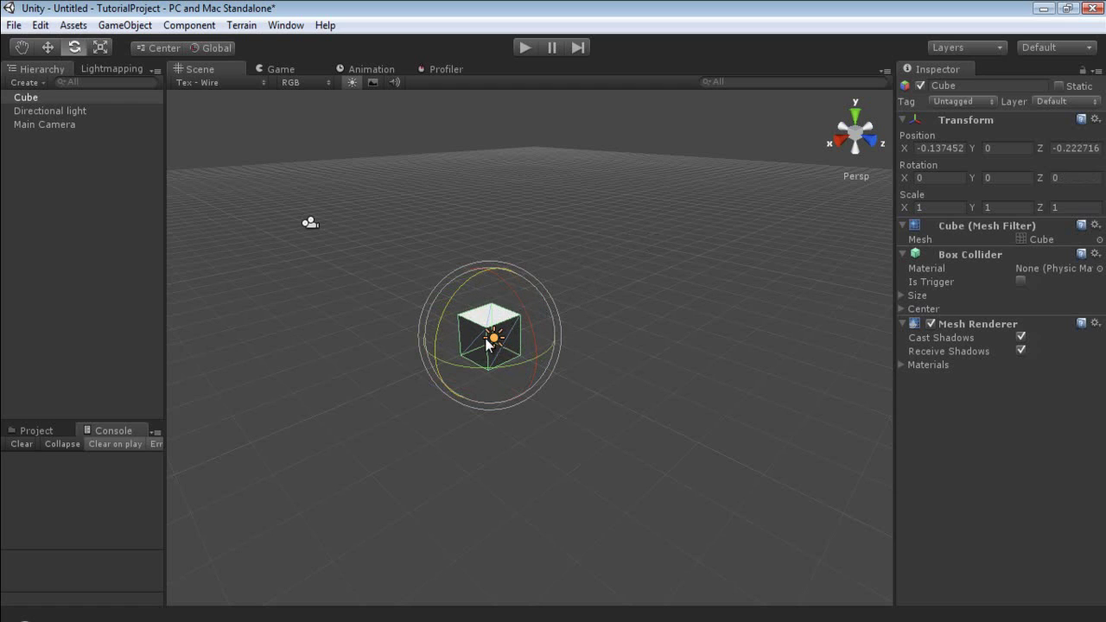
{"action": "mouse_move", "coordinate": [486, 344]}
{"action": "left_mouse_down"}
{"action": "mouse_move", "coordinate": [483, 360]}
{"action": "mouse_move", "coordinate": [508, 312]}
{"action": "mouse_move", "coordinate": [396, 299]}
{"action": "mouse_move", "coordinate": [443, 388]}
{"action": "mouse_move", "coordinate": [503, 355]}
{"action": "left_mouse_up"}
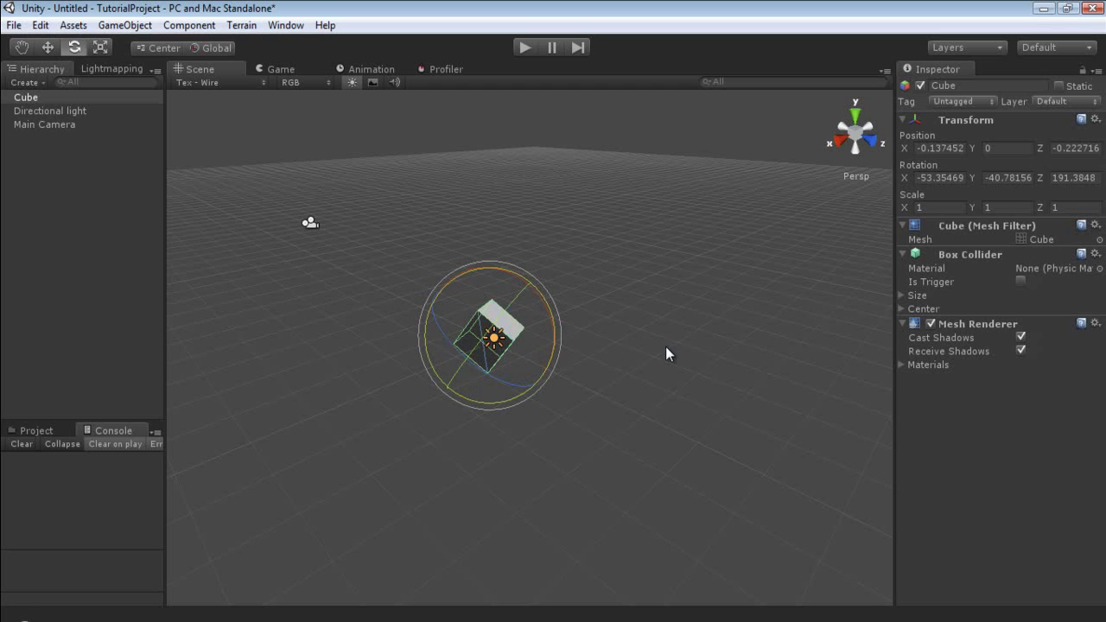
{"action": "key", "text": "ctrl+z"}
- Drag the Cube freely across the ground with the Move tool, then undo
{"action": "left_click", "coordinate": [46, 47]}
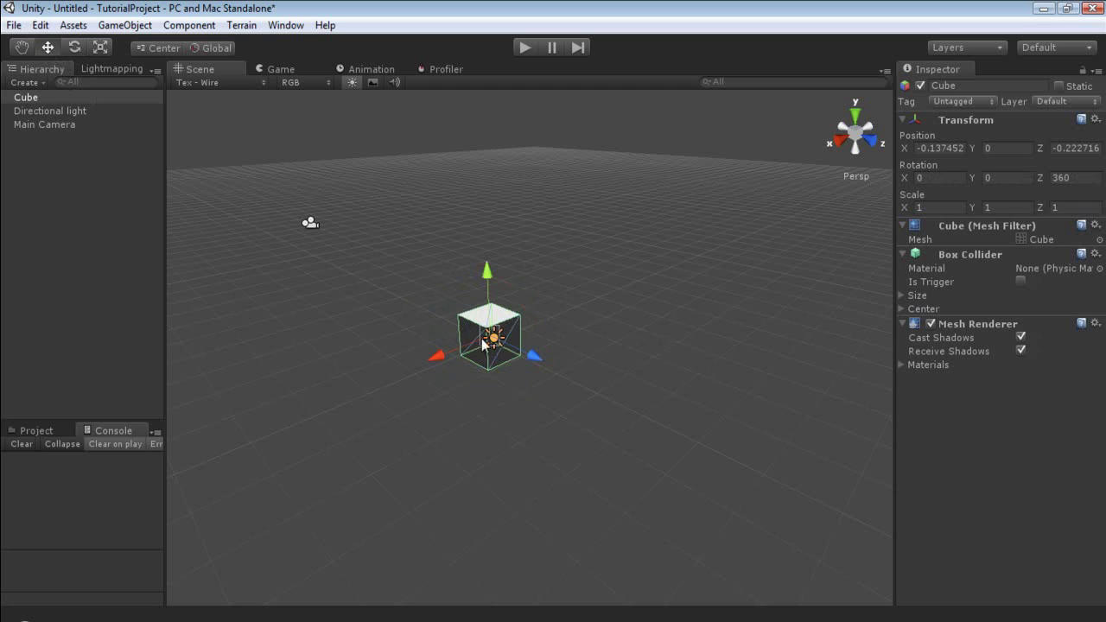
{"action": "left_click_drag", "start_coordinate": [494, 335], "coordinate": [576, 325]}
{"action": "key", "text": "ctrl+z"}
- Try uniform scaling and undo it, then stretch the Cube along Z, X and Y to 3.63 × 2.53 × 2.12
{"action": "left_click", "coordinate": [100, 47]}
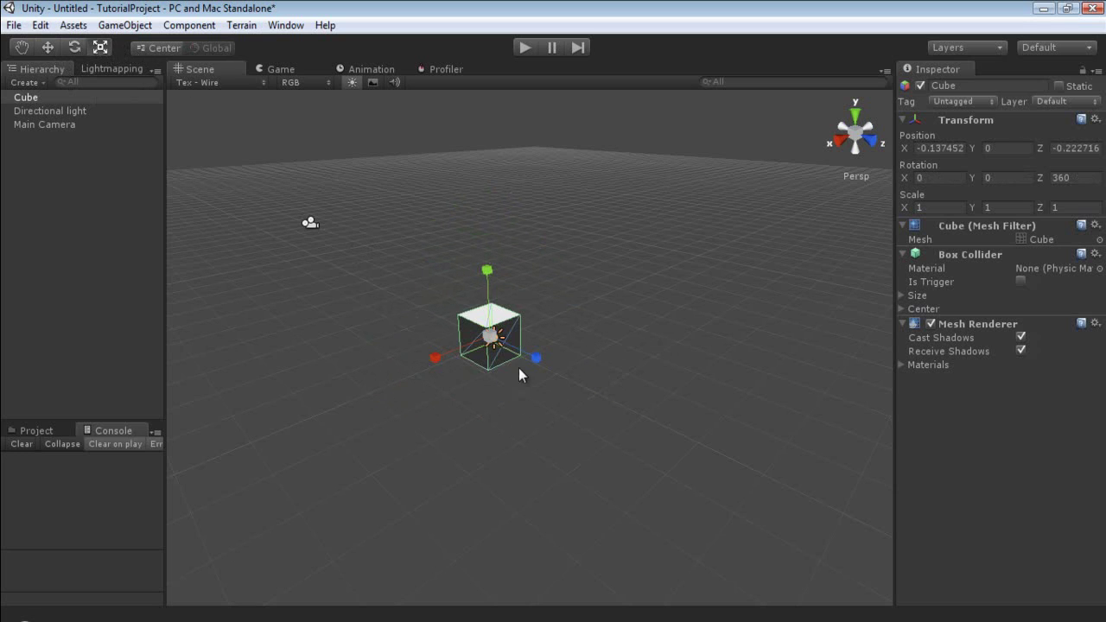
{"action": "left_click_drag", "start_coordinate": [491, 340], "coordinate": [496, 253]}
{"action": "key", "text": "ctrl+z"}
{"action": "left_click_drag", "start_coordinate": [533, 359], "coordinate": [573, 387]}
{"action": "left_click_drag", "start_coordinate": [442, 350], "coordinate": [326, 406]}
{"action": "left_click_drag", "start_coordinate": [480, 269], "coordinate": [487, 191]}
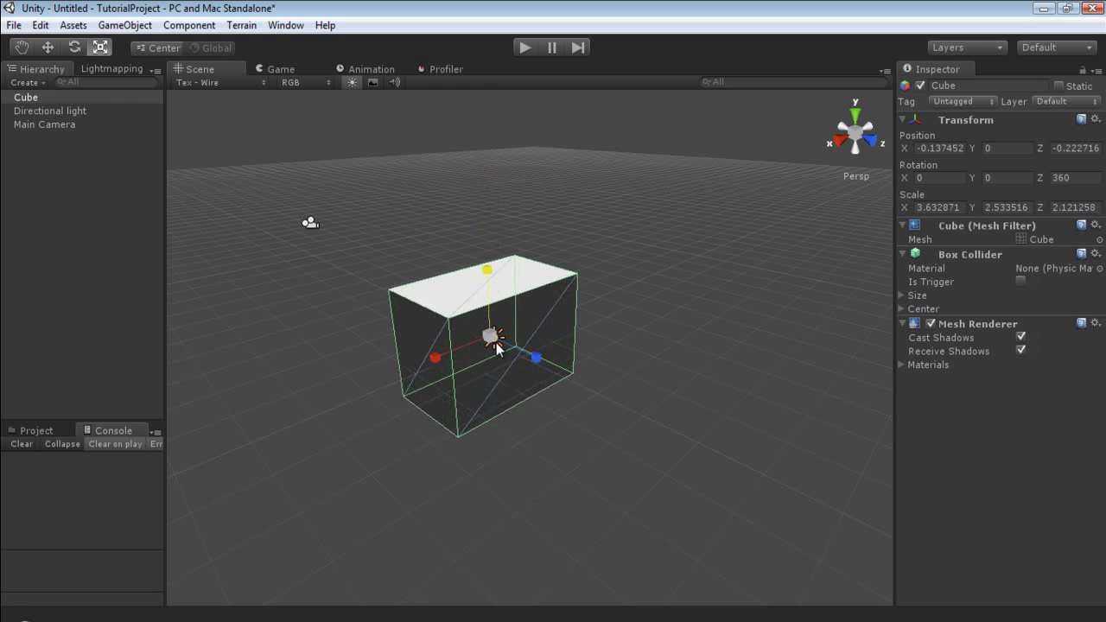